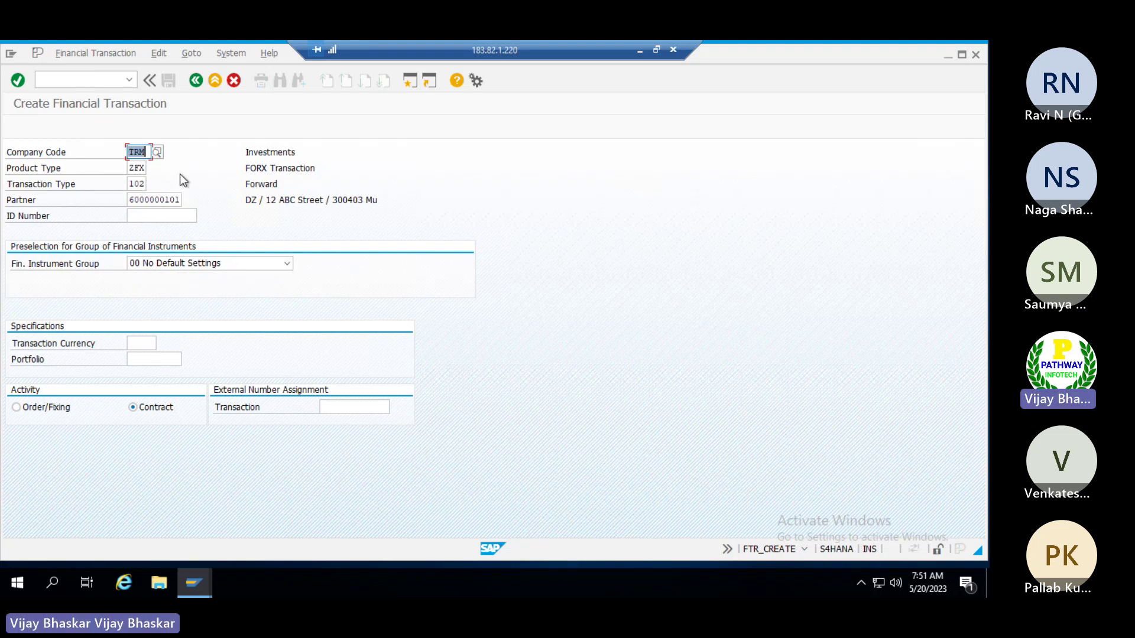
Step: On the structure tab, enter a USD/INR forward rate of 80
key(Return)
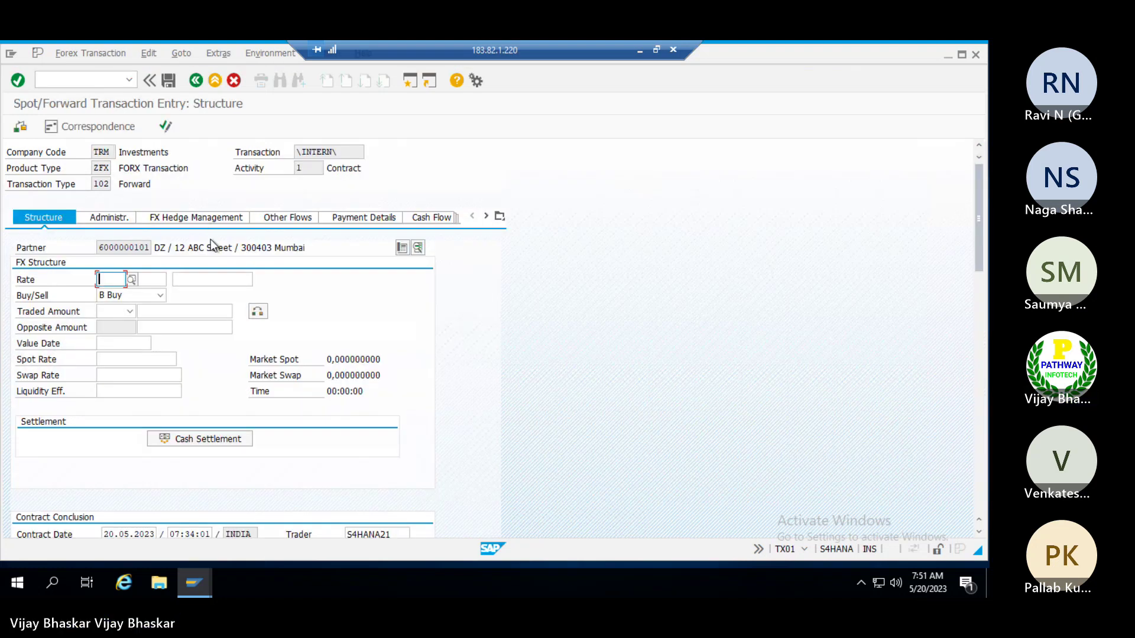
text(USD)
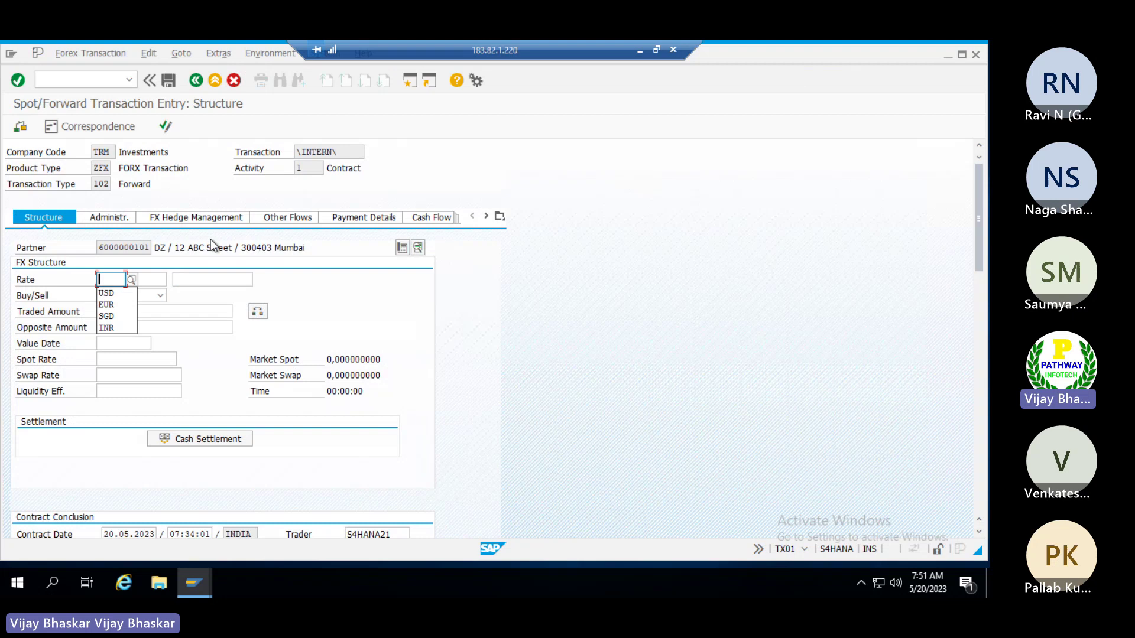
key(Tab)
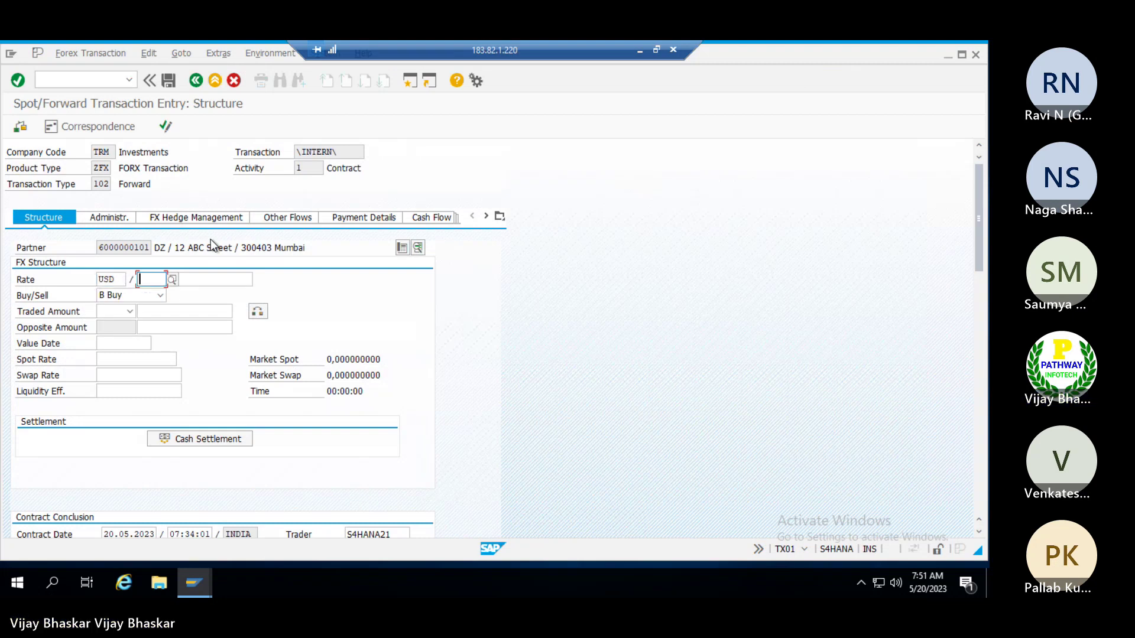
text(INR)
key(Tab)
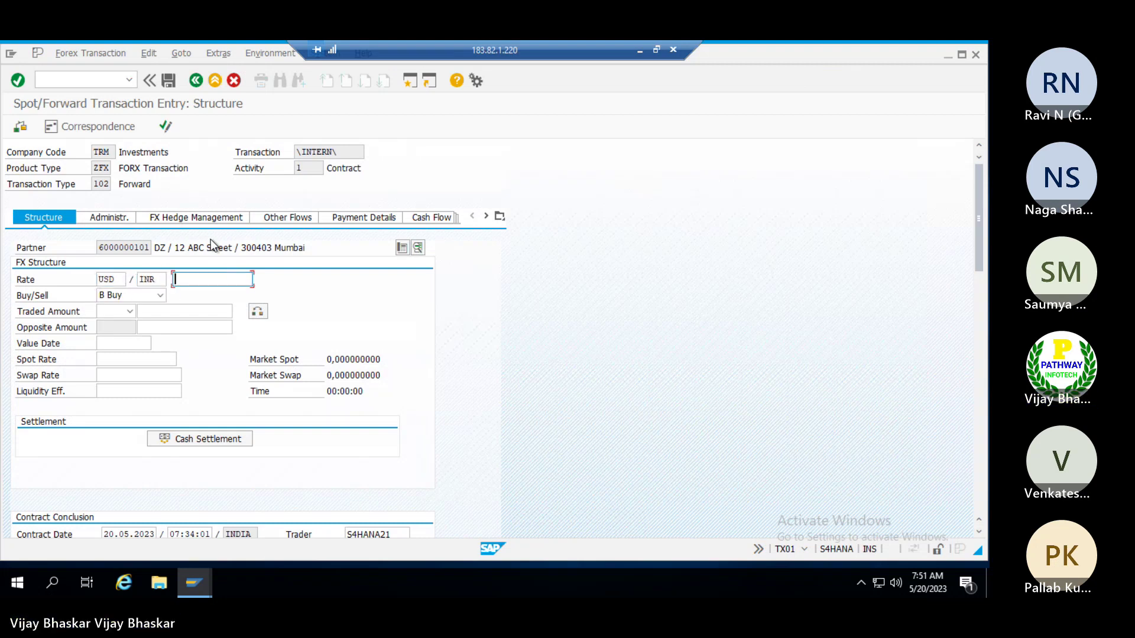
key(BackSpace)
key(Down)
text(8)
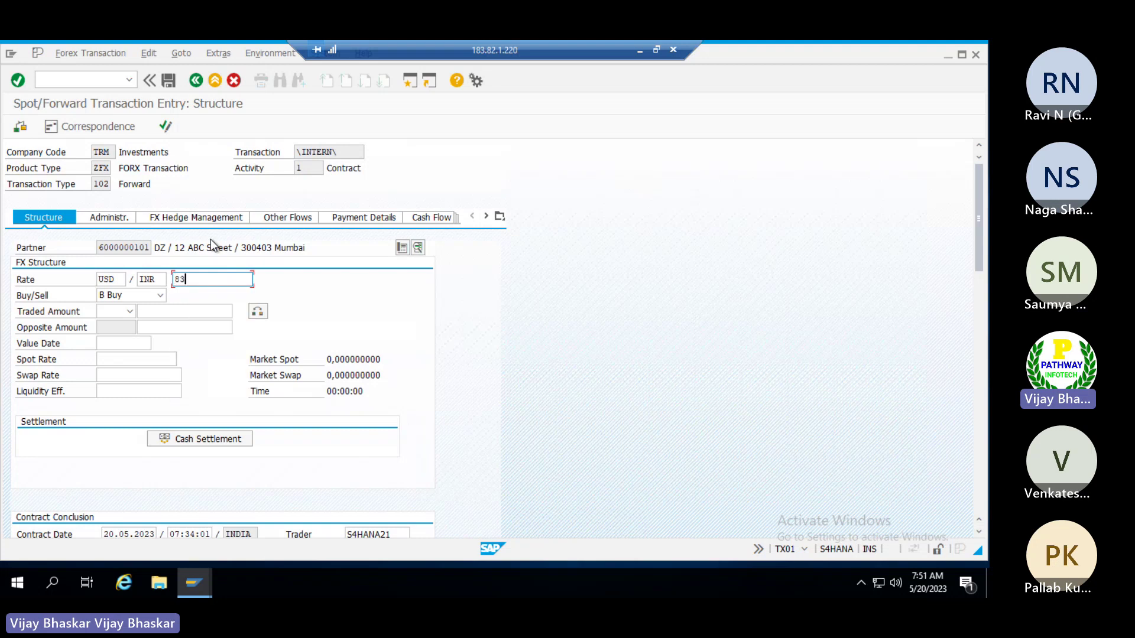
text(5)
key(BackSpace)
text(0)
Step: Set the traded amount to USD 5,000 and process the deal to derive INR 400,000 and the value date
click(129, 312)
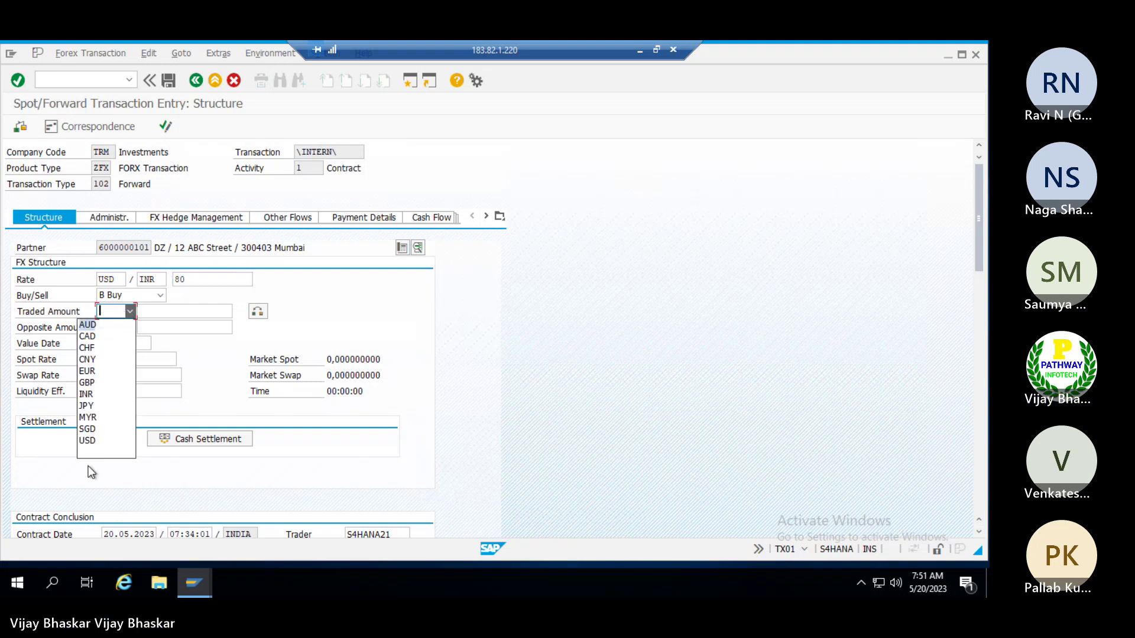
click(86, 441)
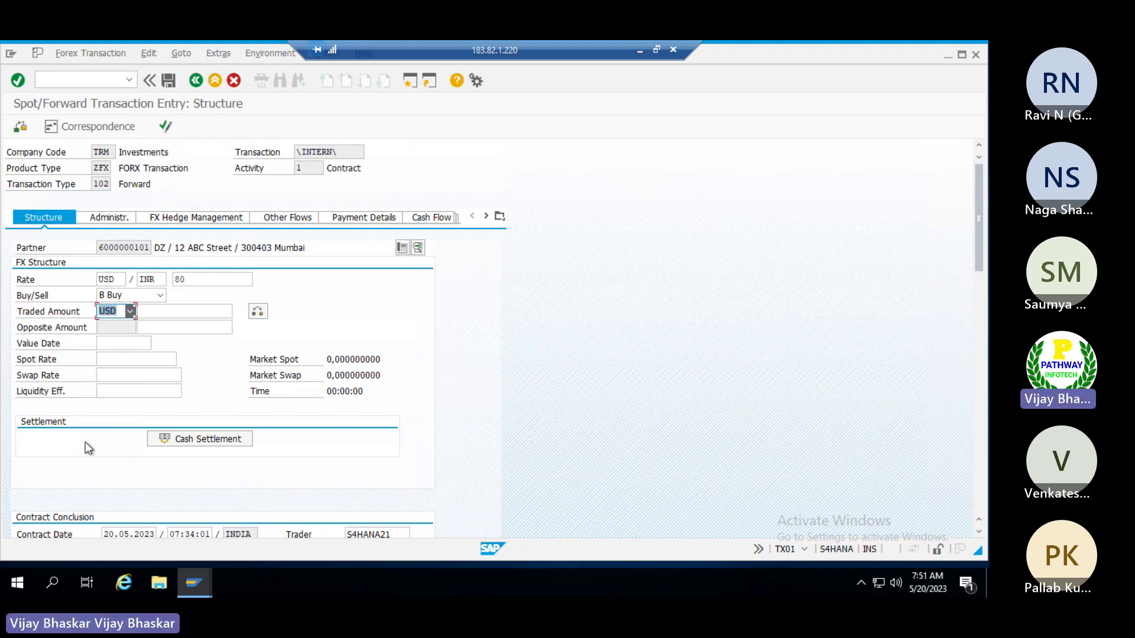
click(158, 314)
text(500)
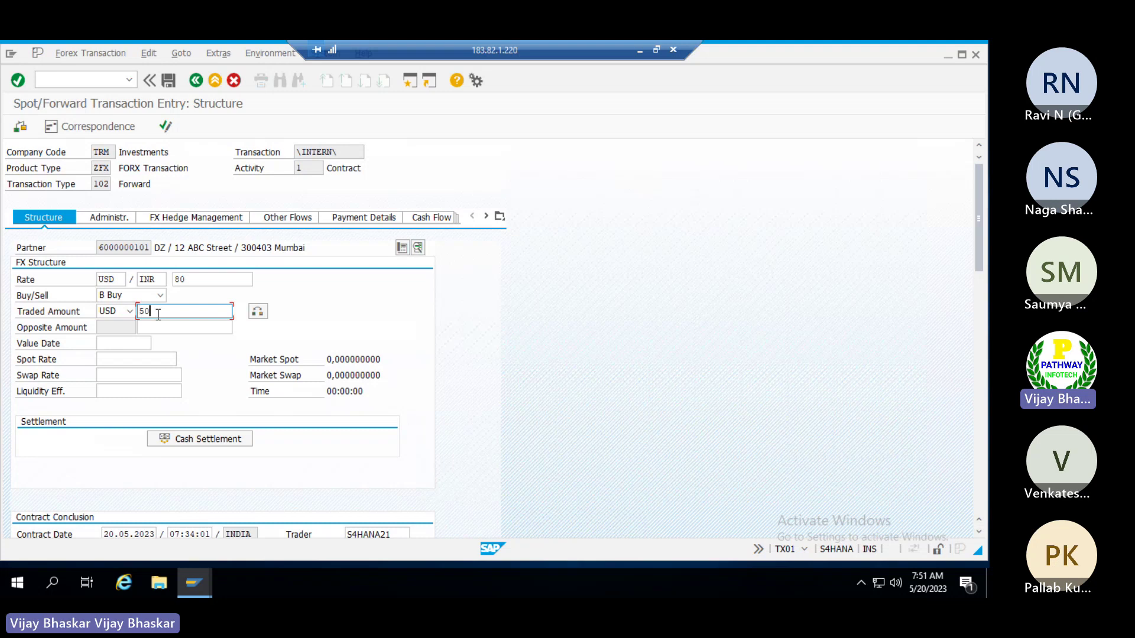
text(0)
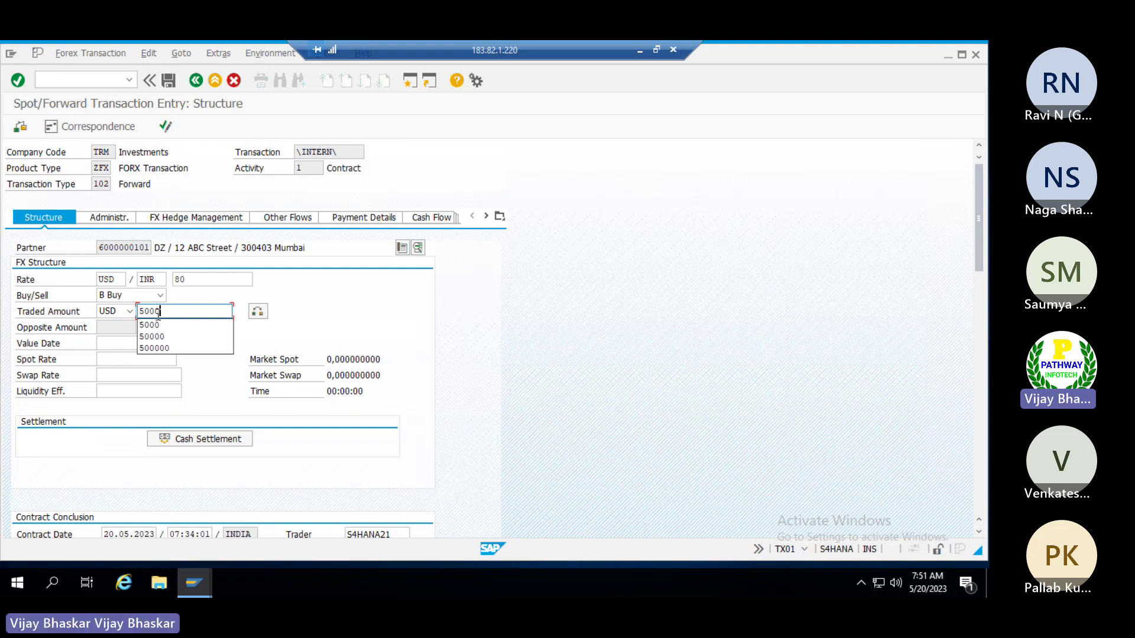
key(Tab)
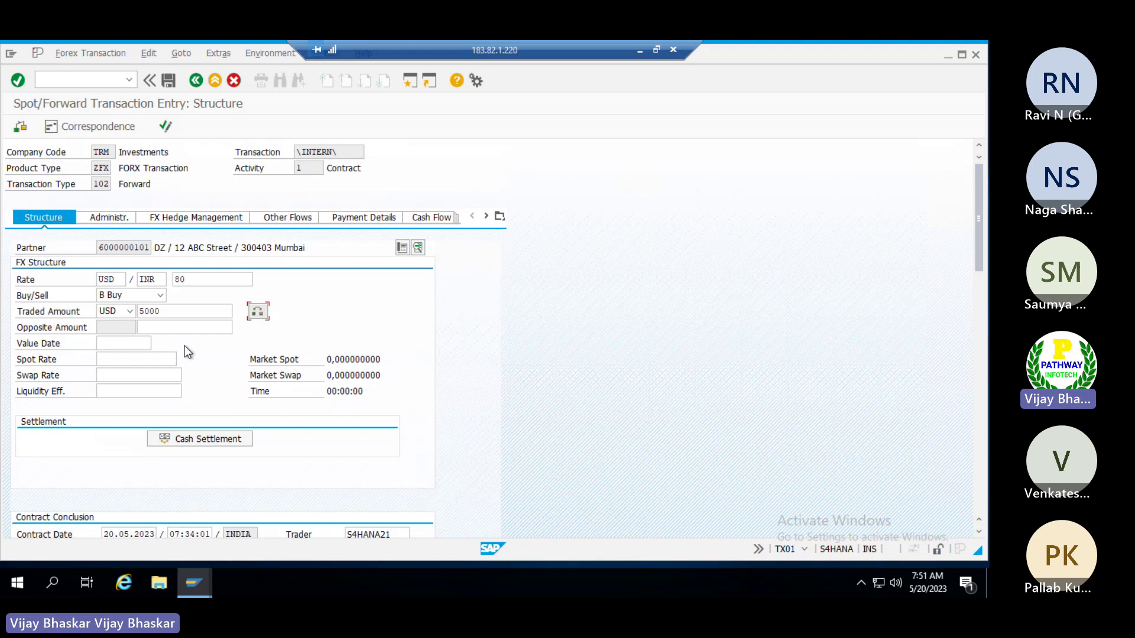
key(Return)
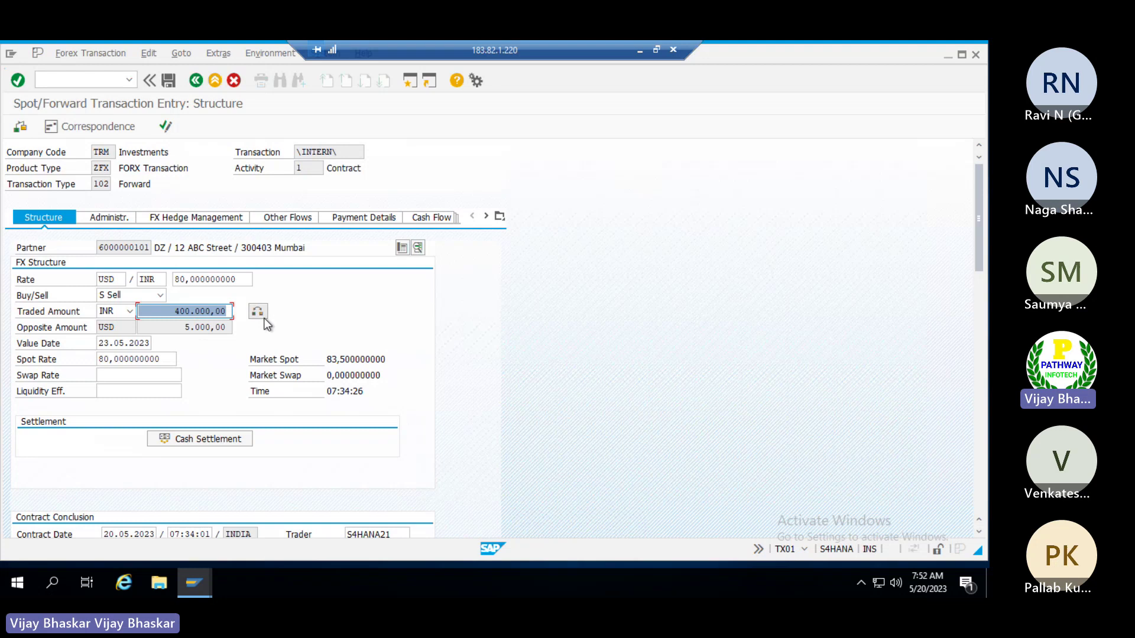
click(328, 360)
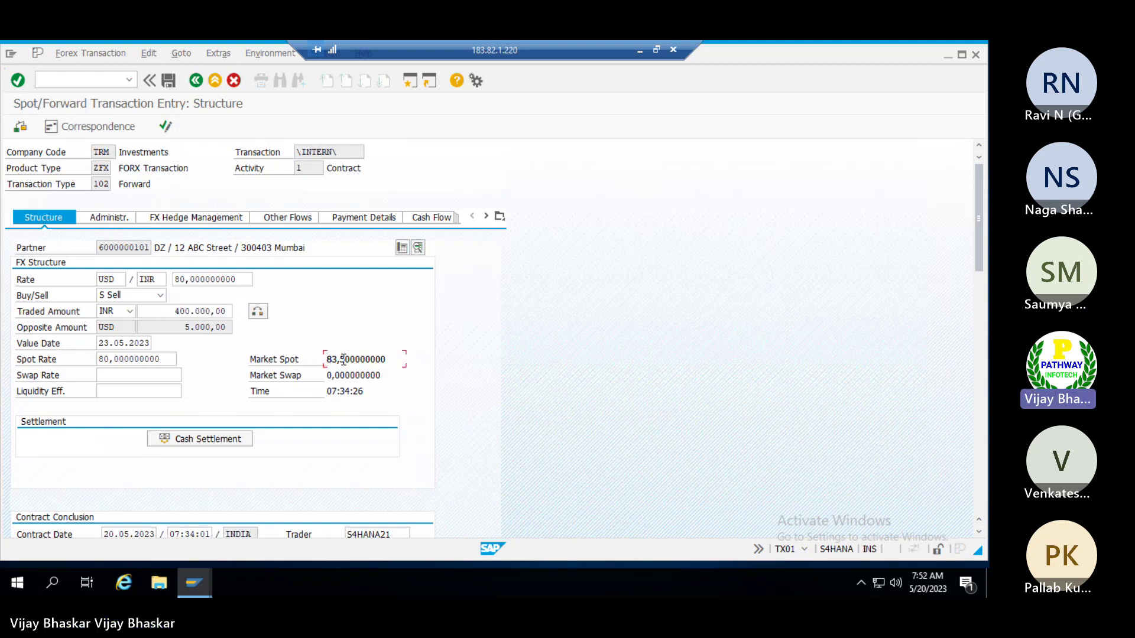
drag(327, 359, 347, 359)
click(347, 359)
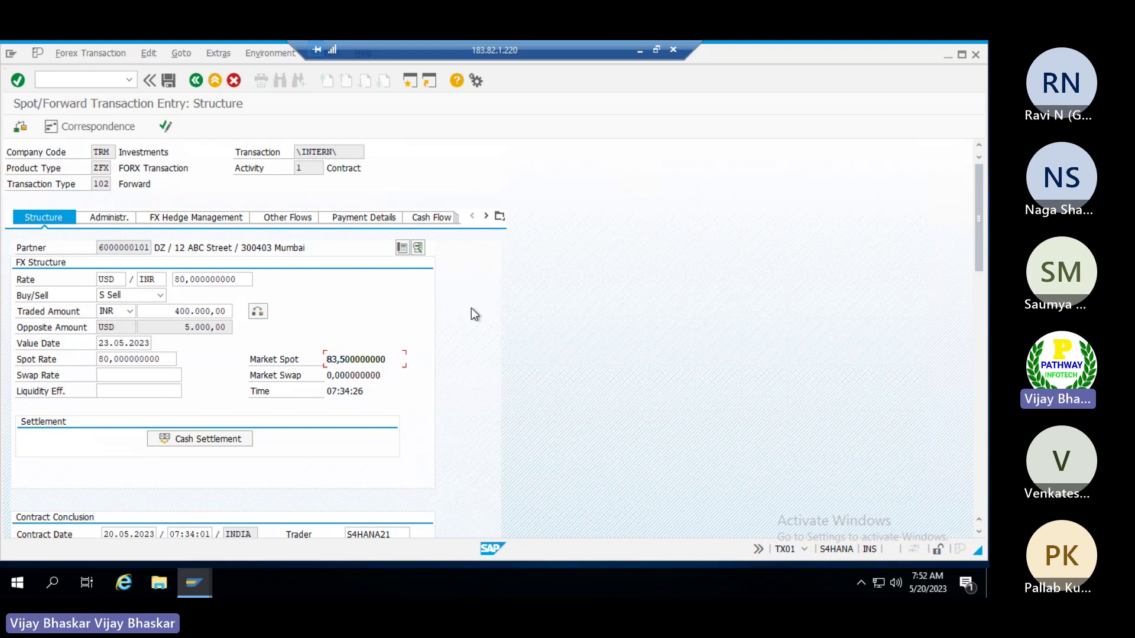
key(alt+Tab)
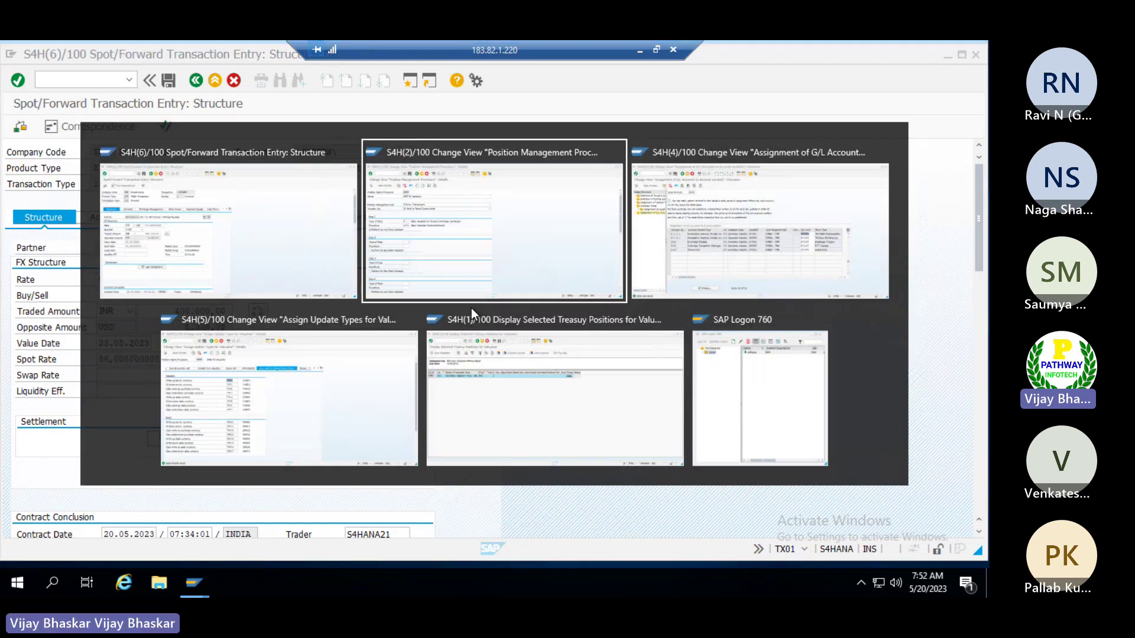
key(alt+Tab)
key(alt+Tab)
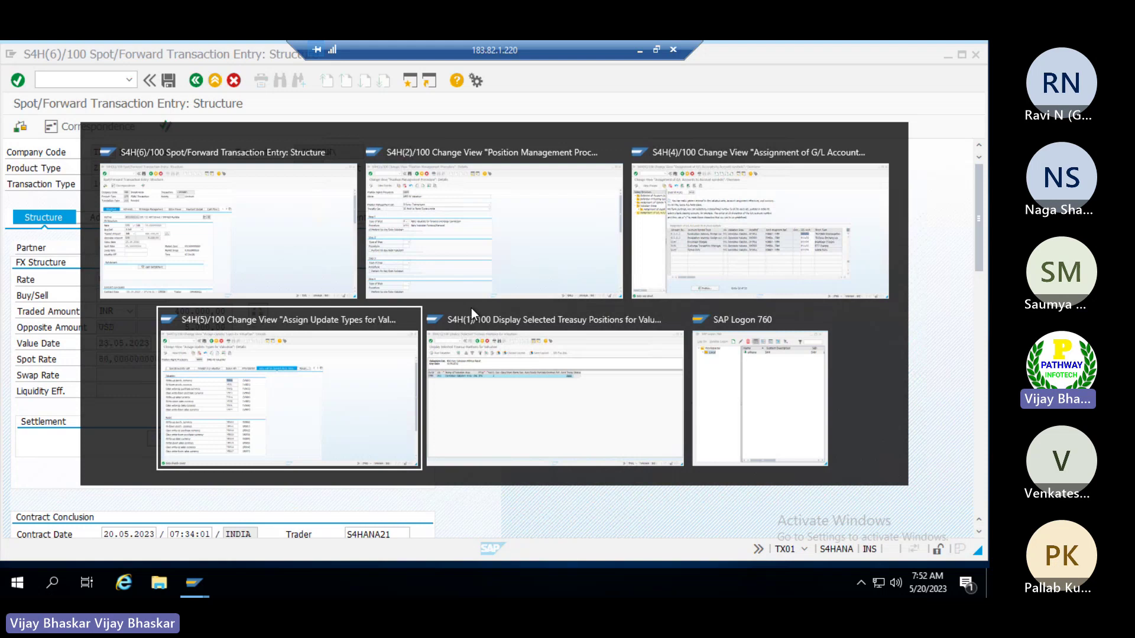
key(alt+shift+Tab)
key(alt+shift+Tab)
key(alt+shift+Tab)
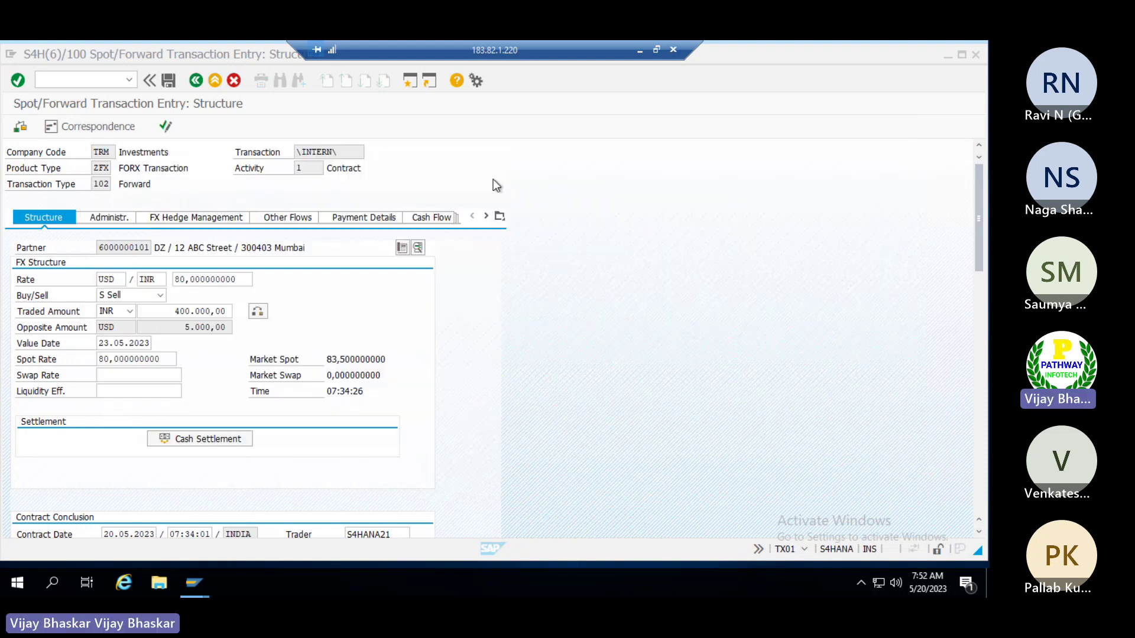
Step: Open the OB08 currency exchange rates table in a new session
click(409, 82)
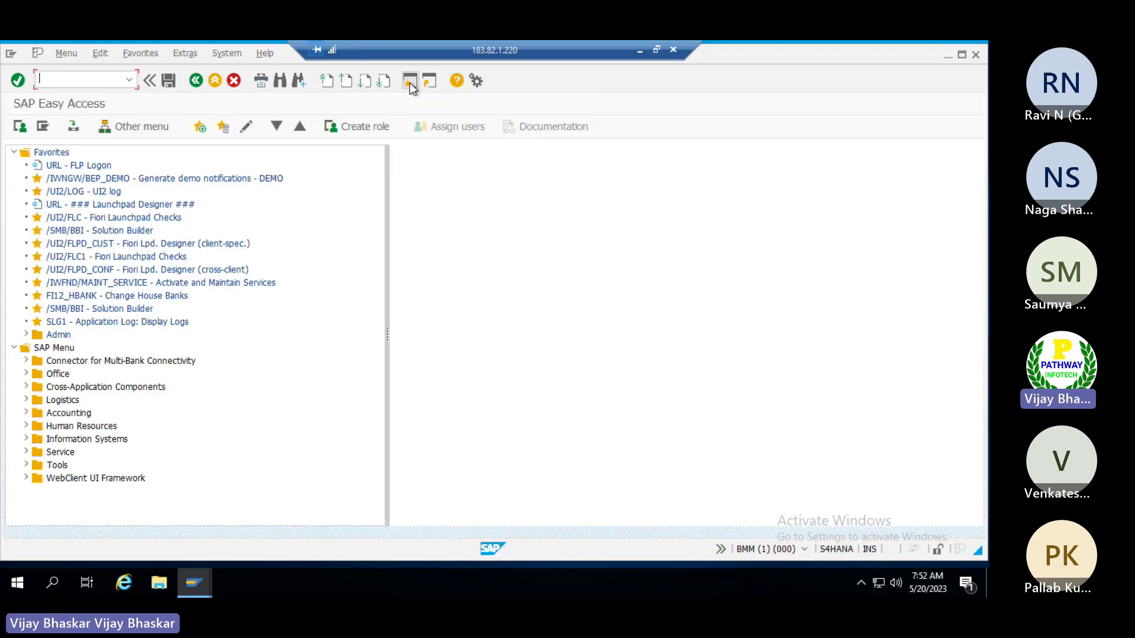
text(ob08)
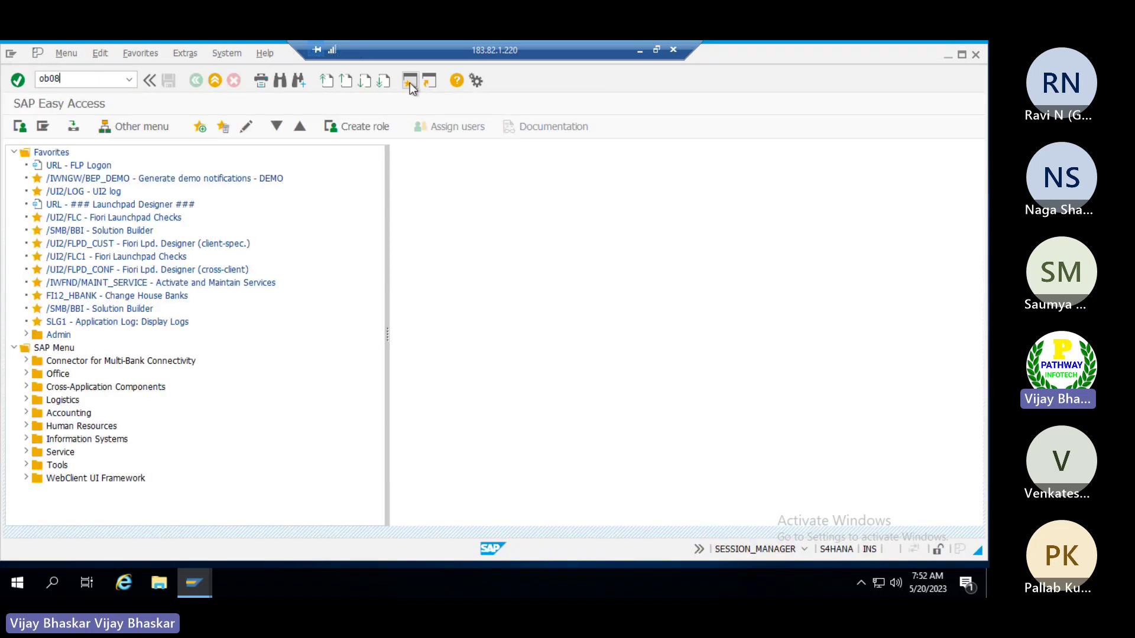
key(Return)
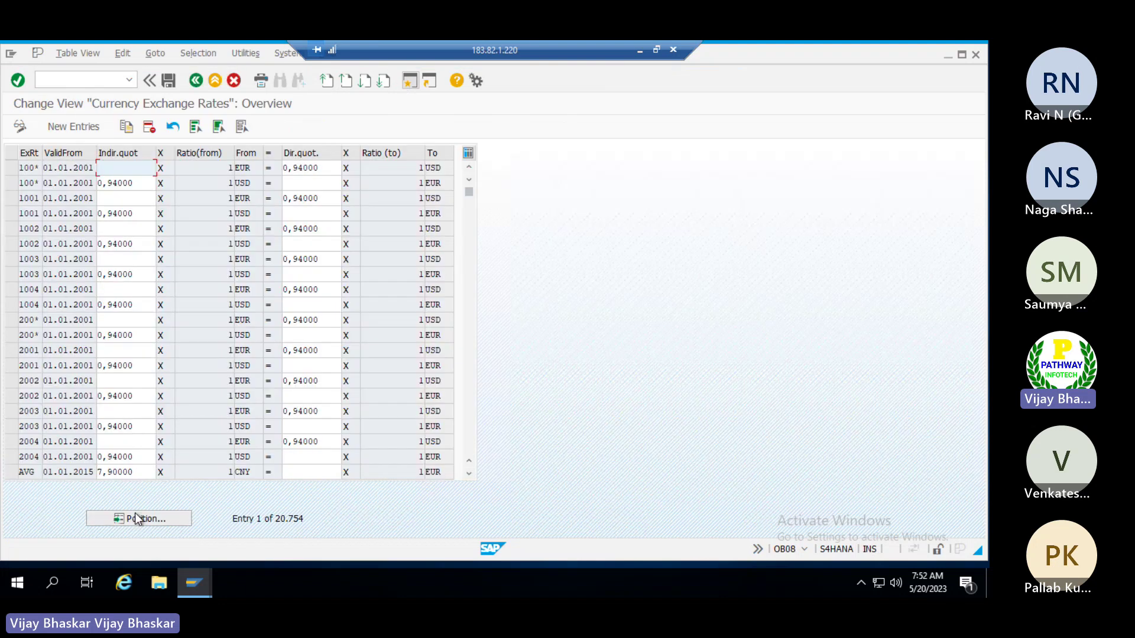
Step: Position to type M USD/INR rates and mark the 83,50000 rate of 20.05.2023
click(135, 518)
text(m)
key(Tab)
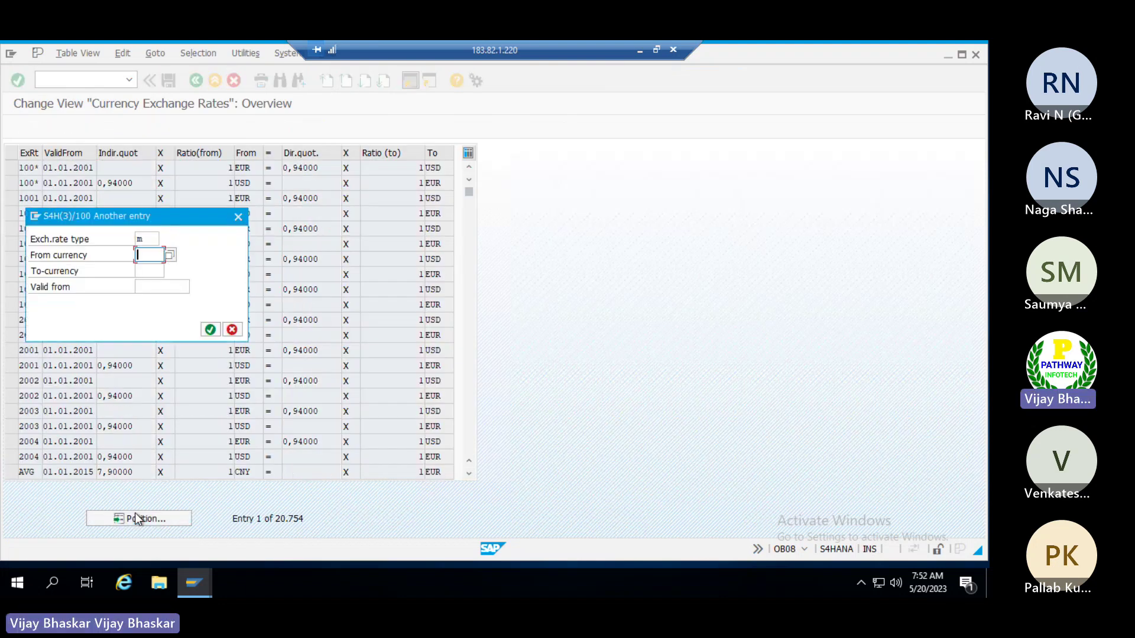
text(usd)
key(Tab)
text(in)
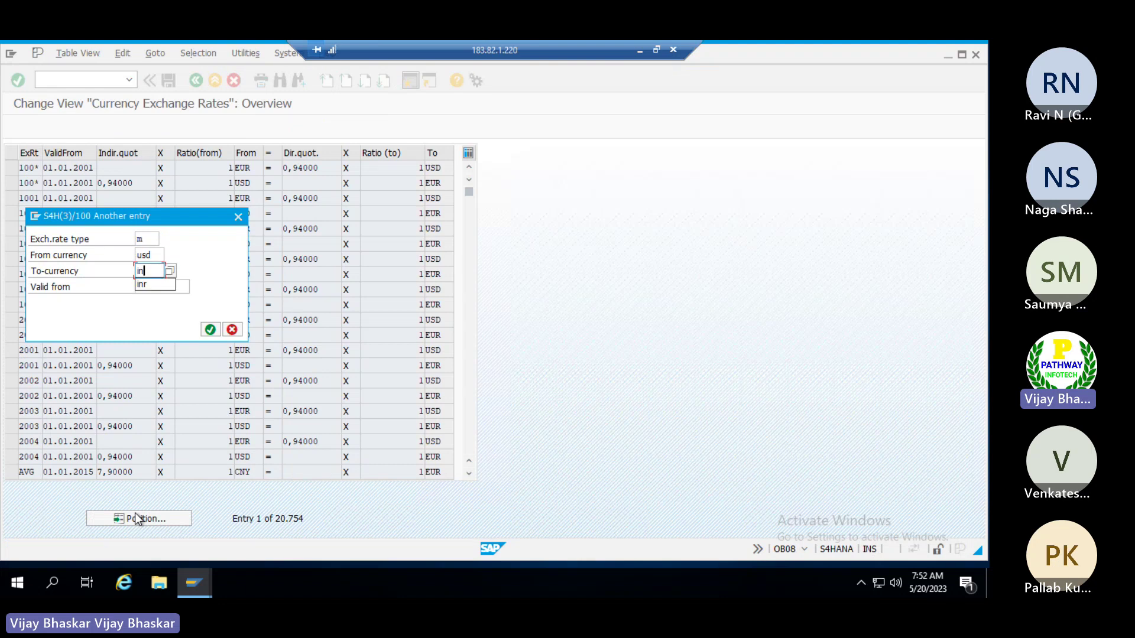
text(r)
key(Return)
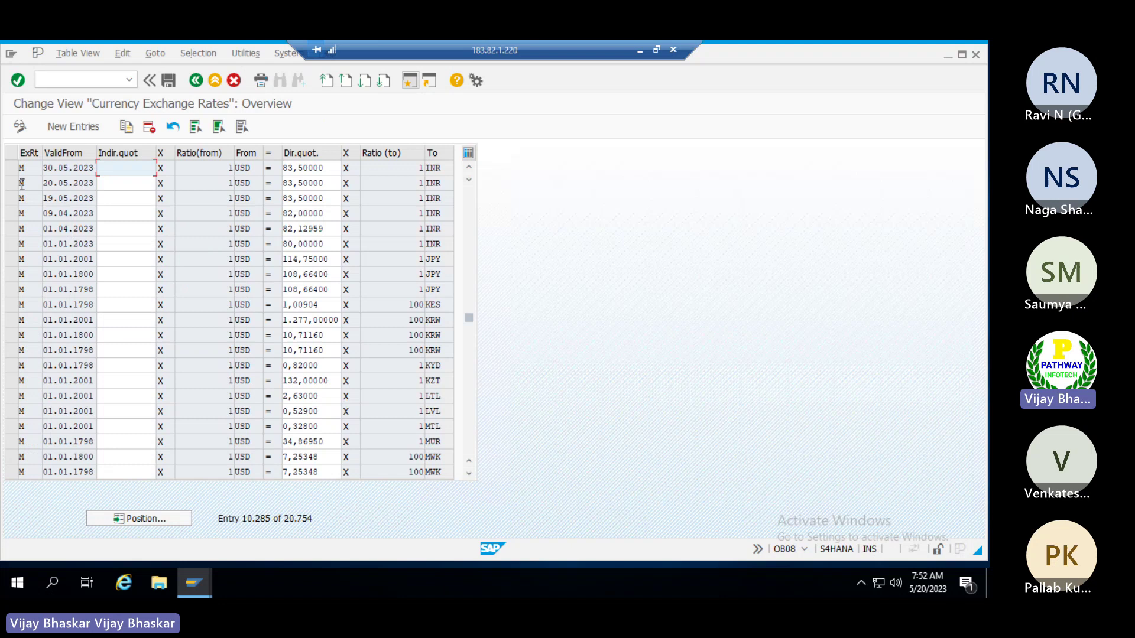
click(15, 184)
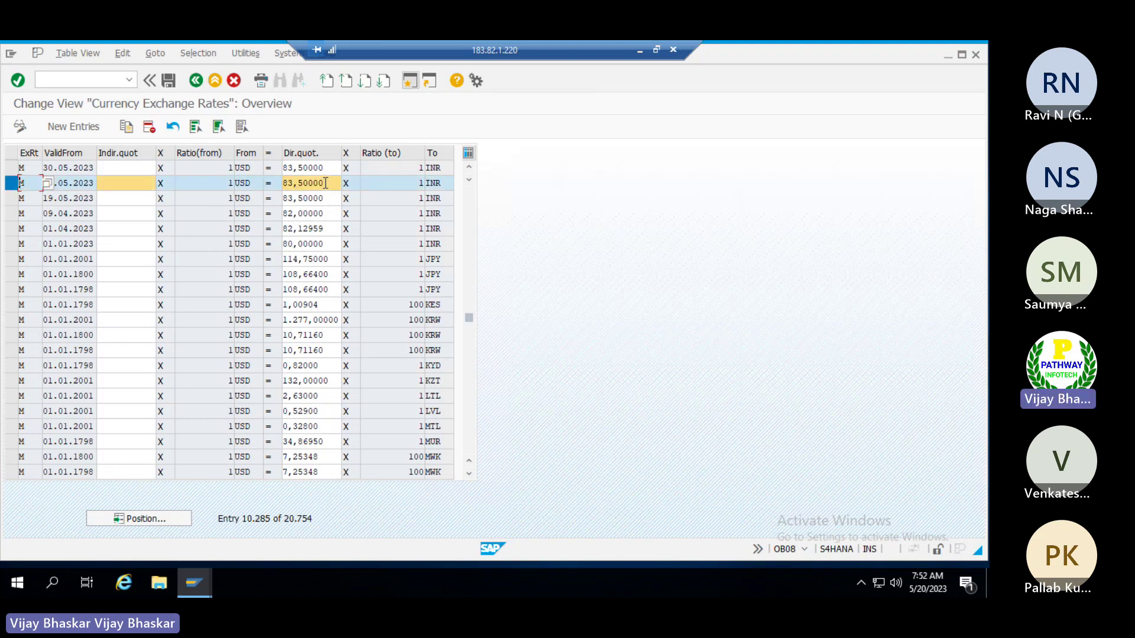
drag(325, 183, 282, 184)
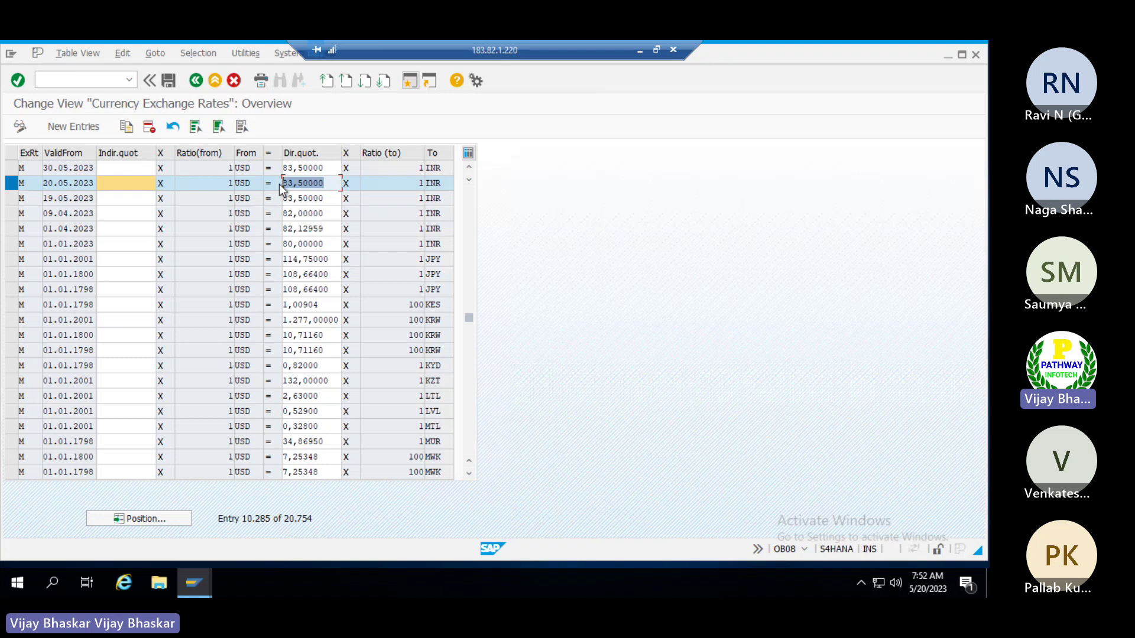
key(alt+Tab)
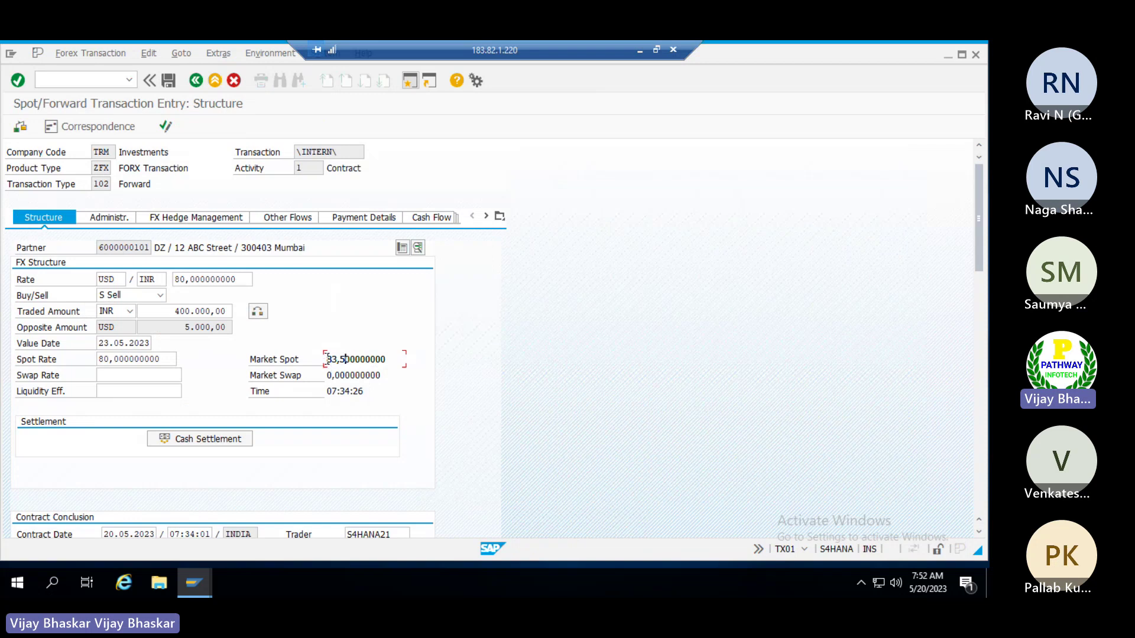
Step: Compare the 83.5 market spot rate with the 80 USD/INR contract rate
drag(328, 359, 343, 360)
click(351, 360)
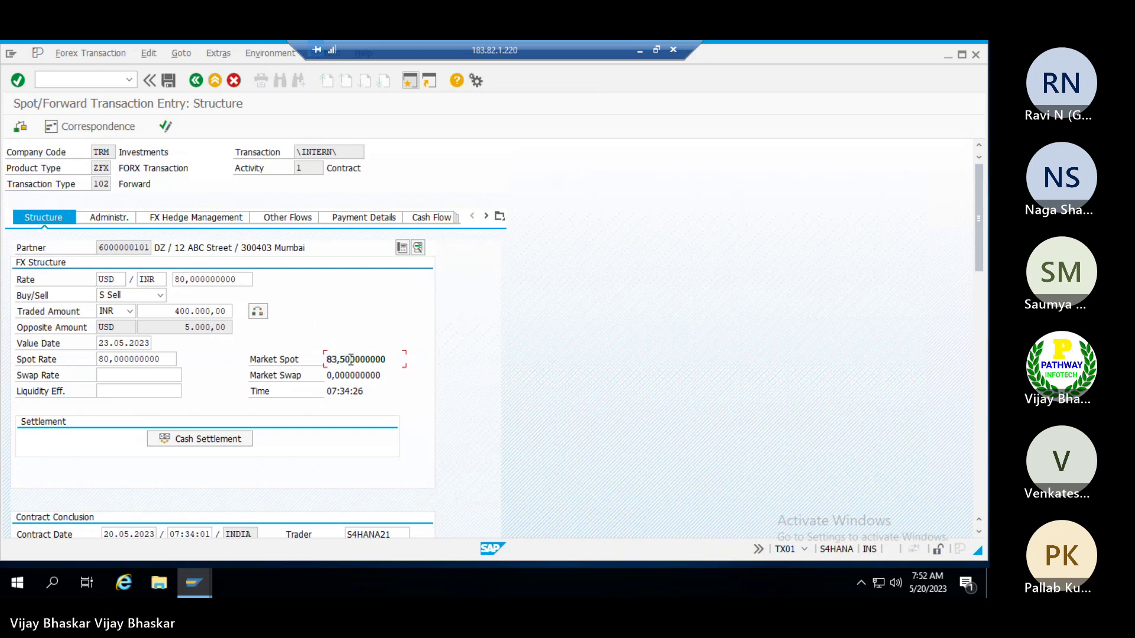
click(241, 279)
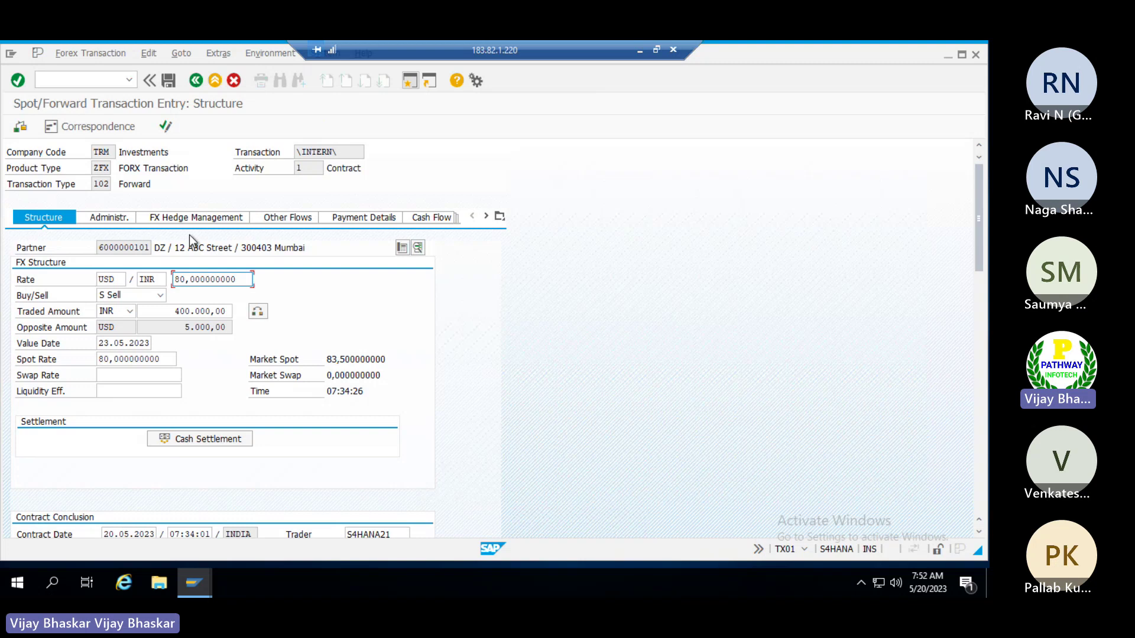
Step: Assign portfolio FORX, then review the hedge management, other flows and payment details tabs
click(102, 219)
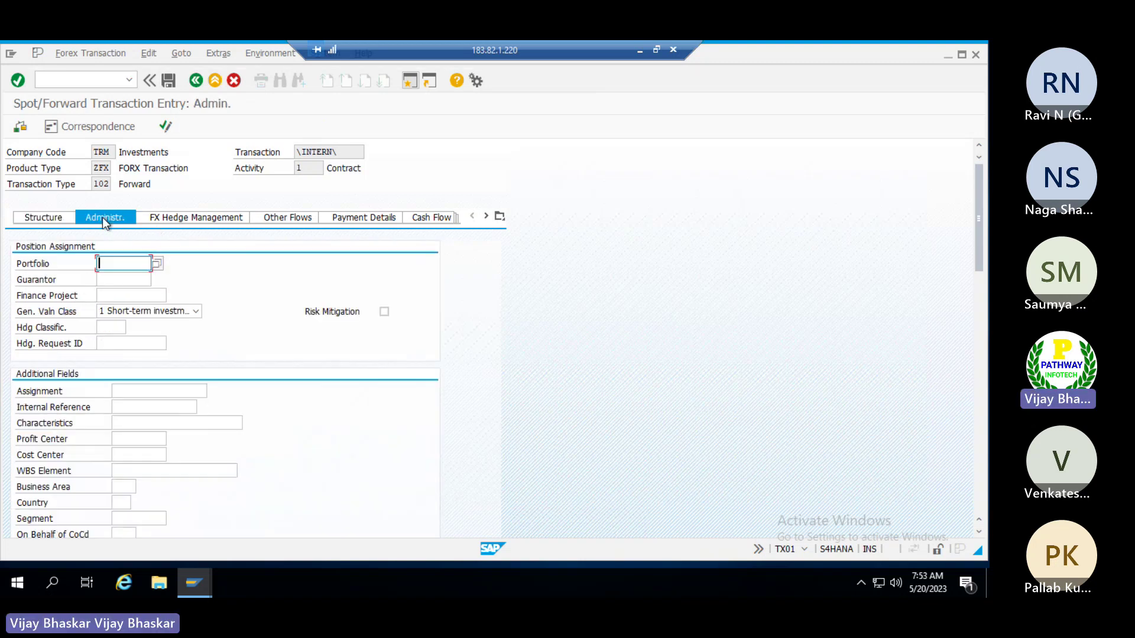
key(BackSpace)
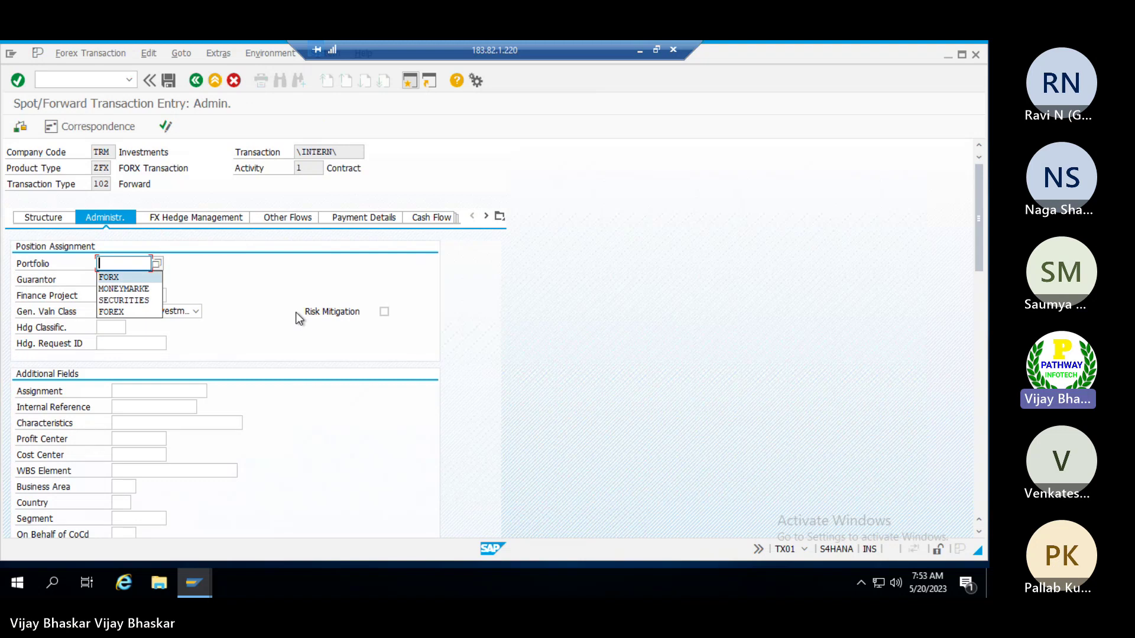
key(Down)
key(Return)
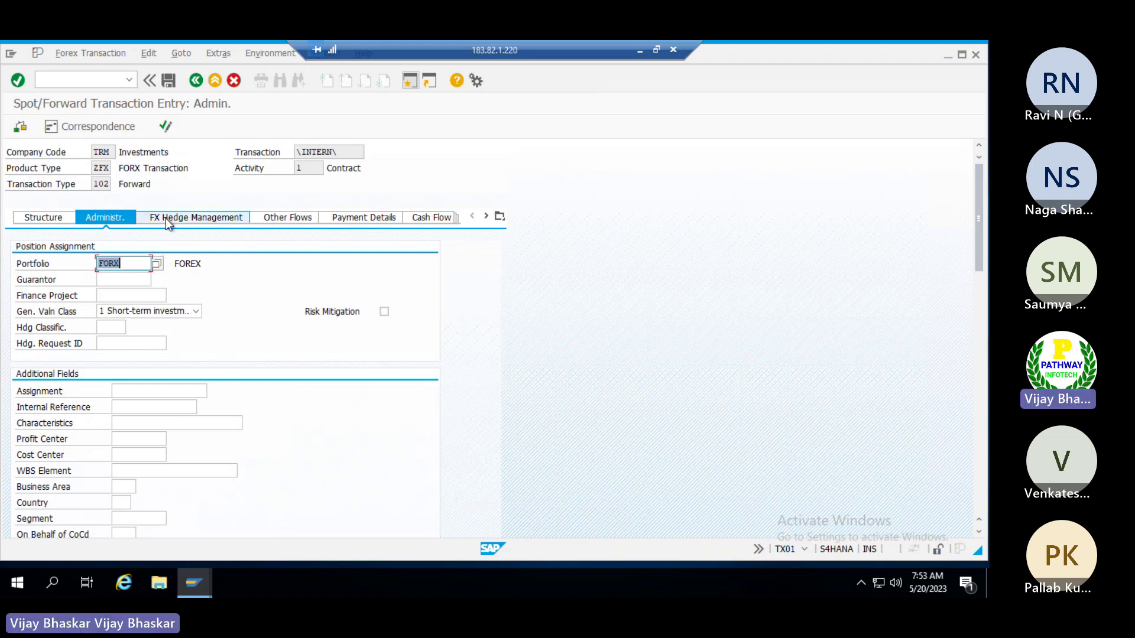
click(170, 217)
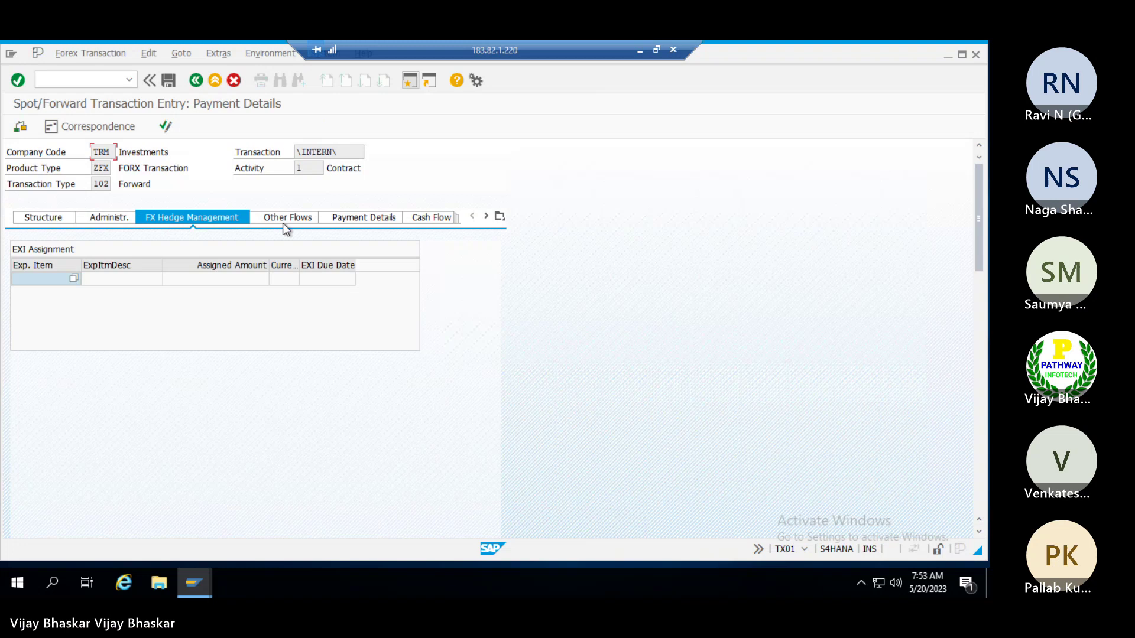
click(302, 217)
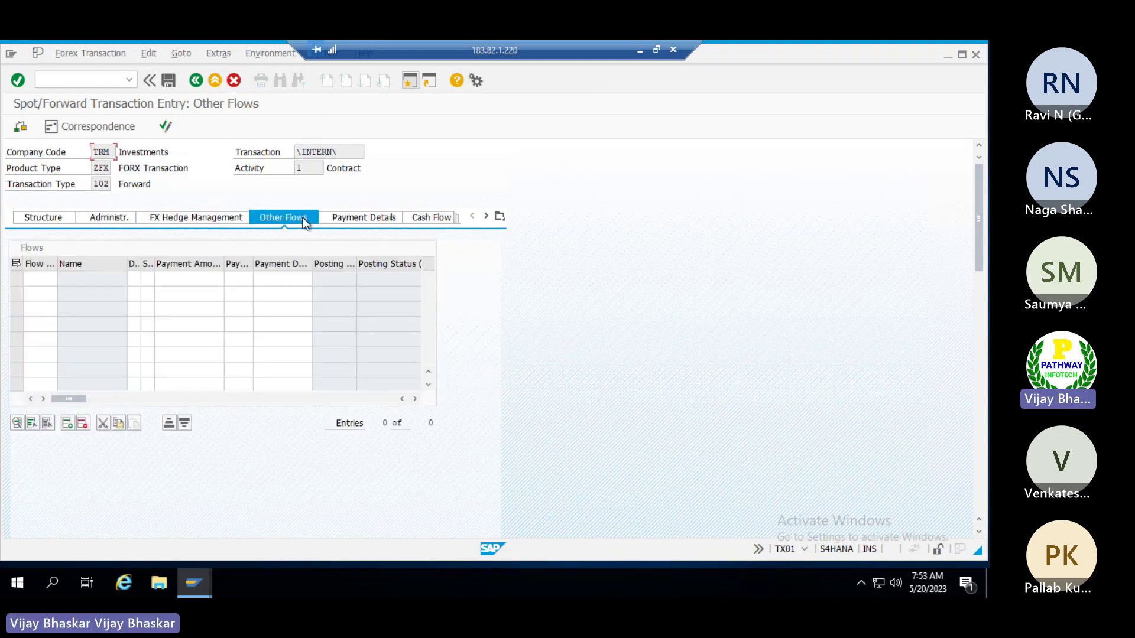
click(357, 219)
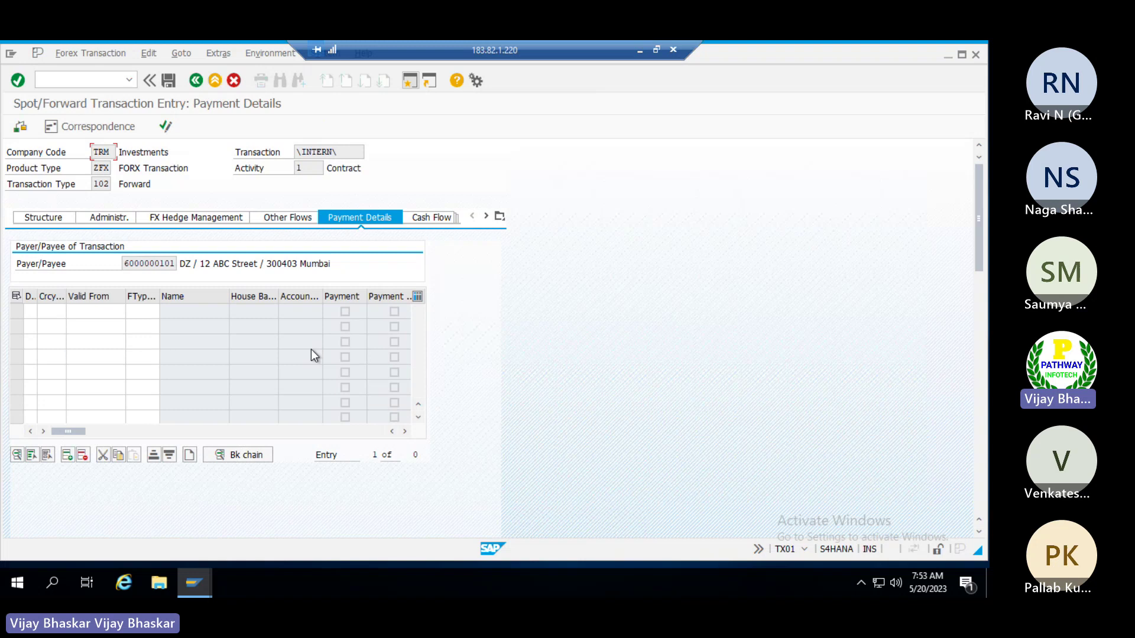
Step: Add an outflow payment entry via house bank SBI, account SBICD
click(192, 457)
click(169, 248)
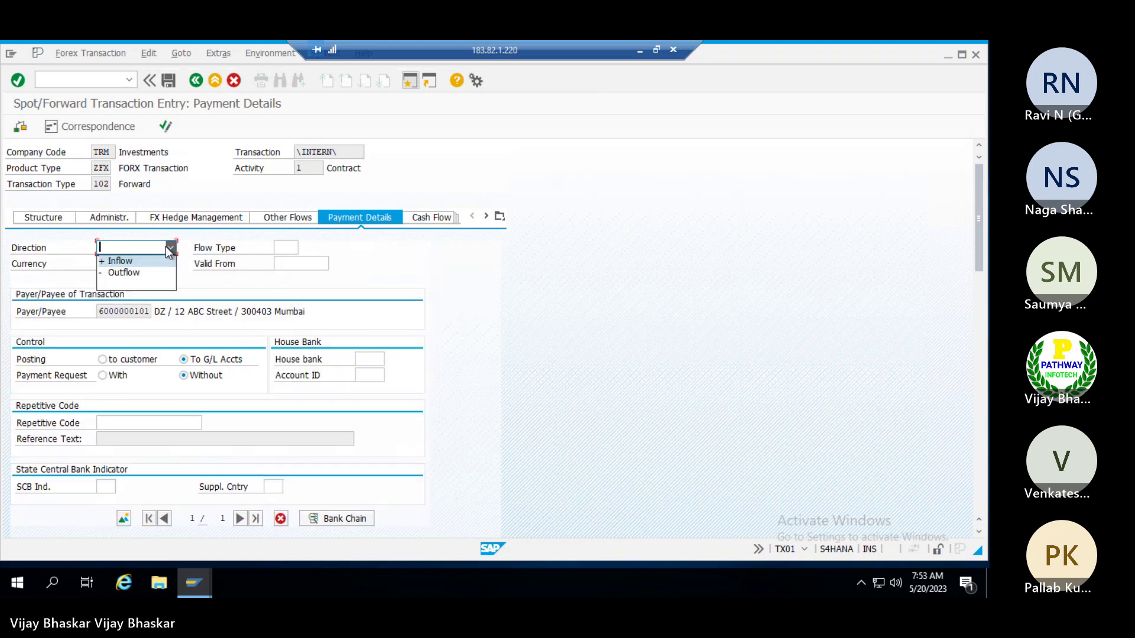
click(131, 274)
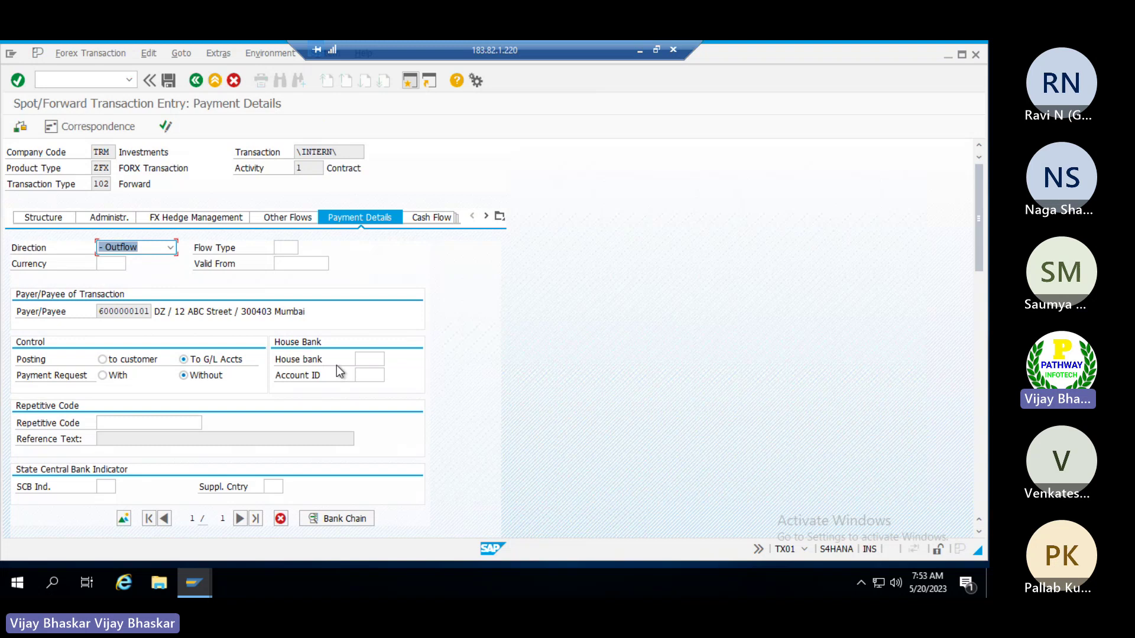
click(363, 359)
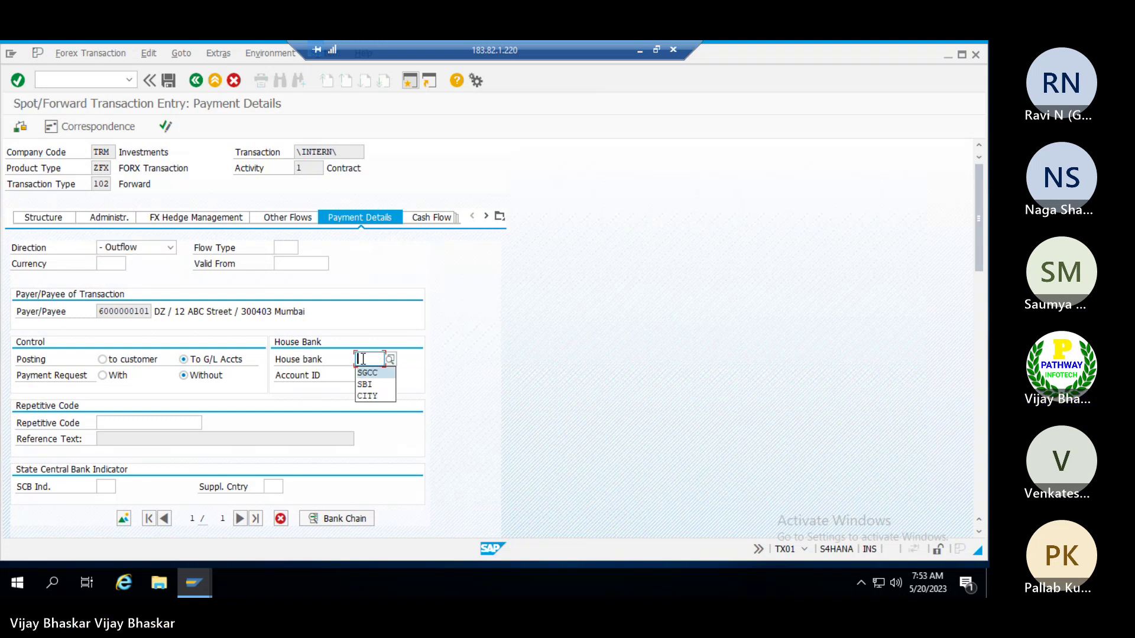
key(Down)
key(Return)
key(Tab)
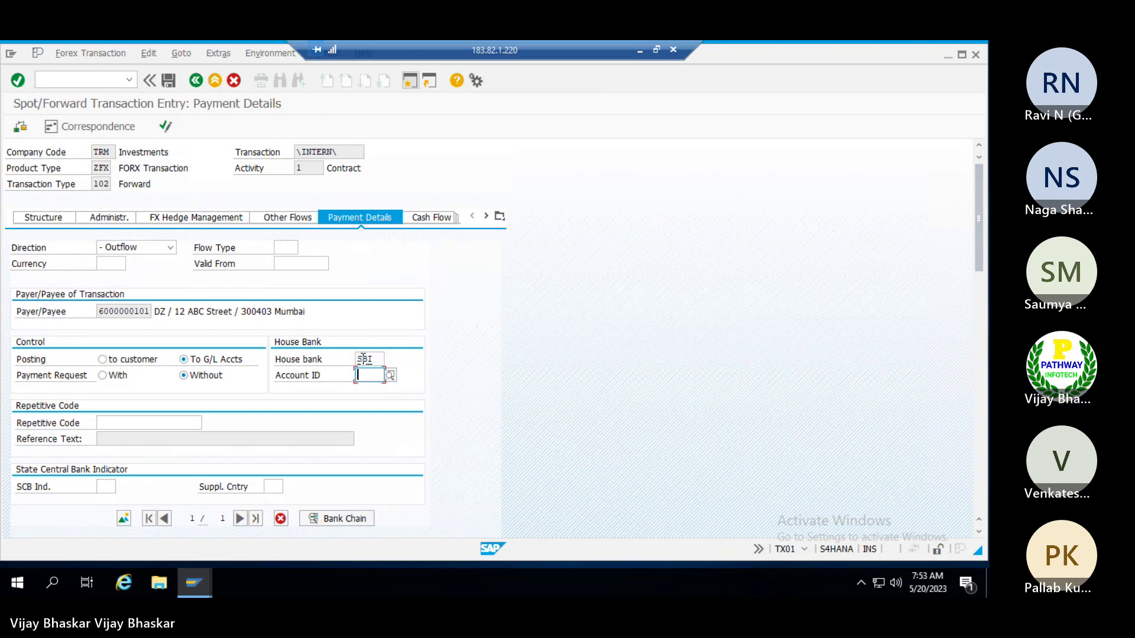
key(Down)
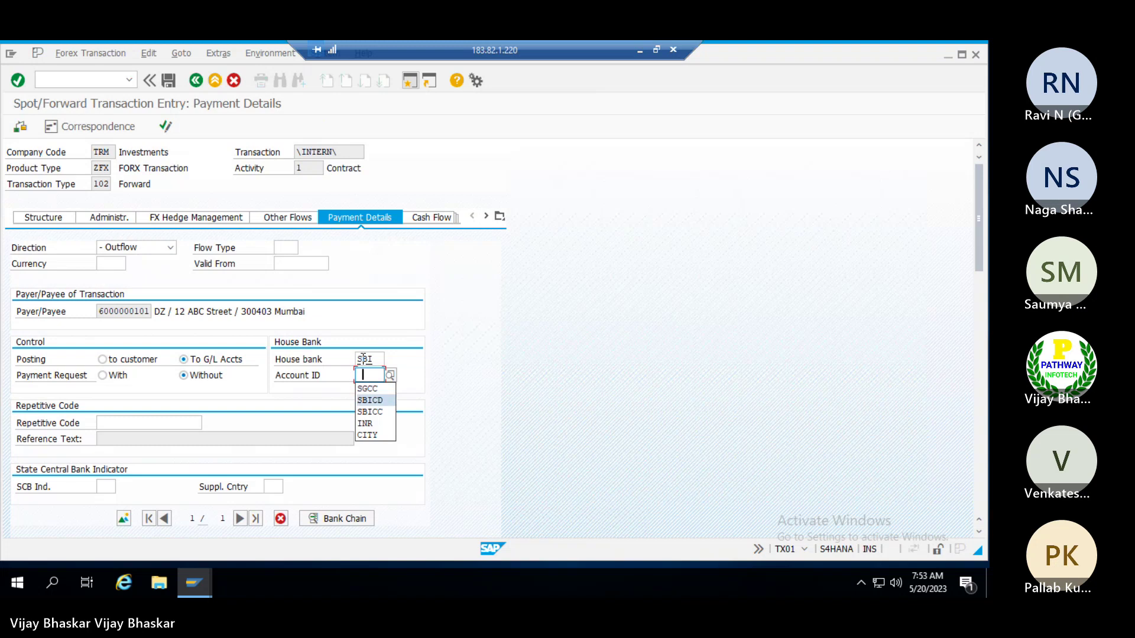
key(Return)
key(Return)
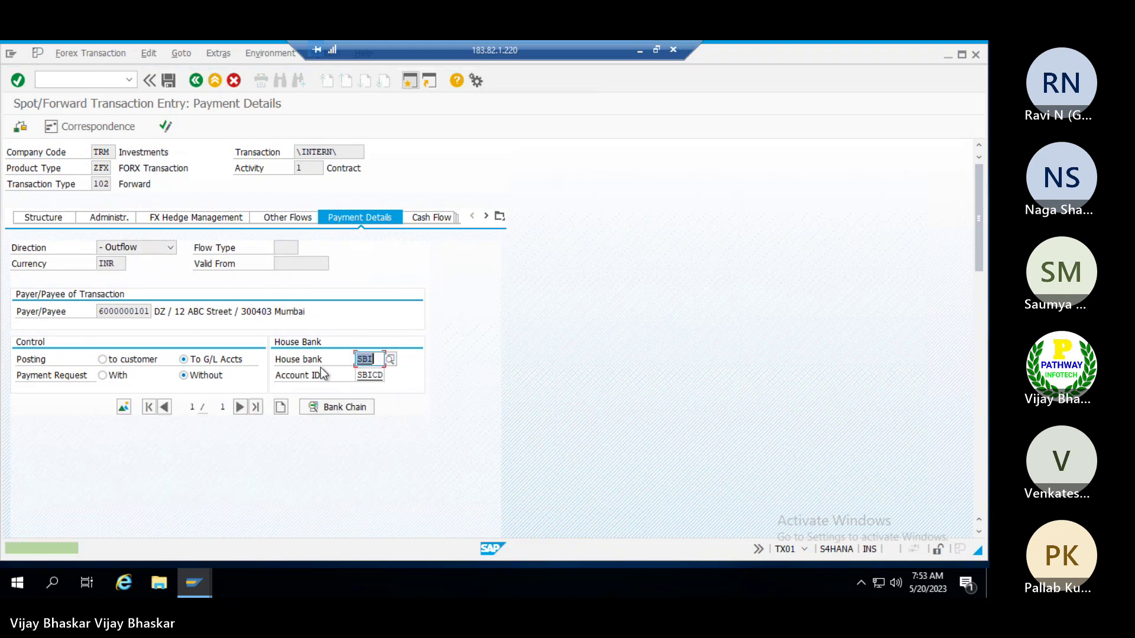
Step: Add an inflow payment entry via house bank SGCC, account SGCC
click(280, 407)
click(170, 247)
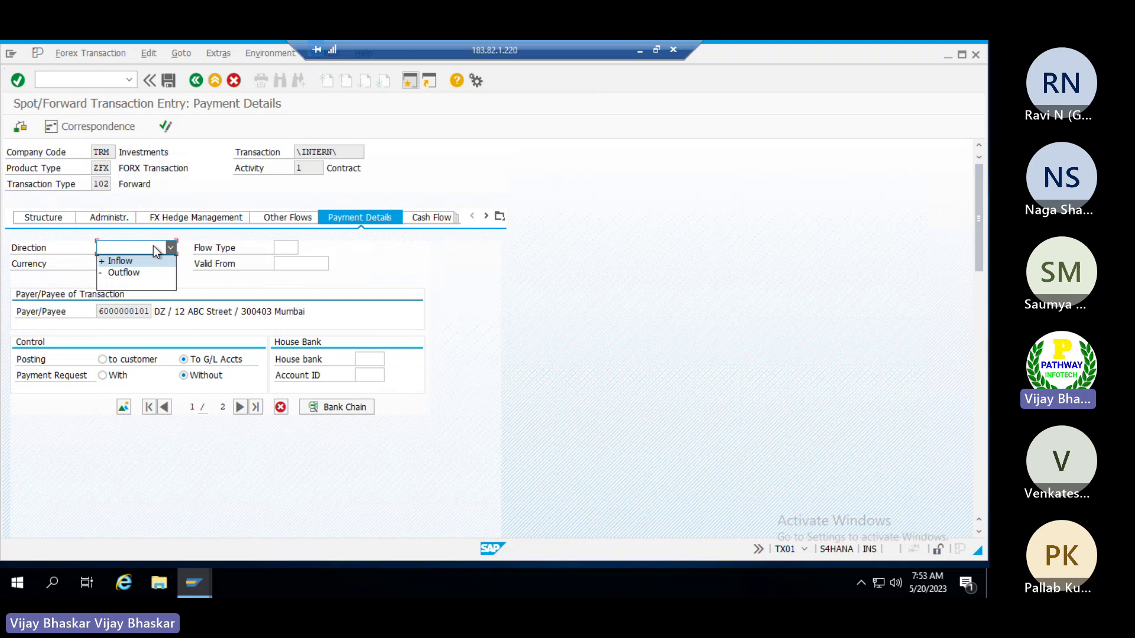
click(120, 261)
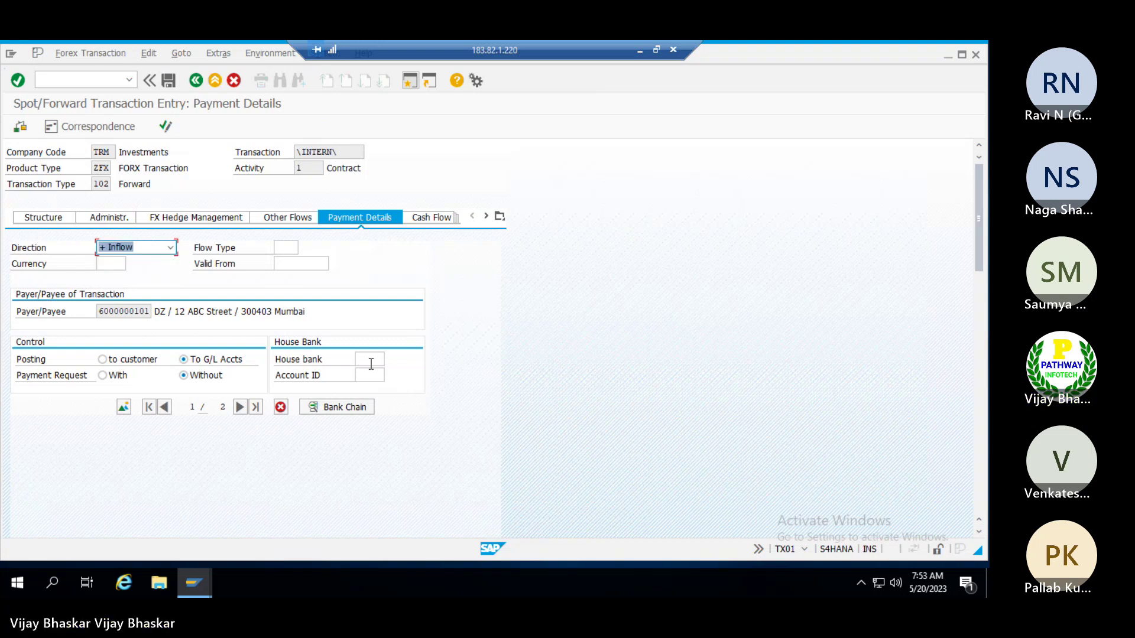
click(374, 360)
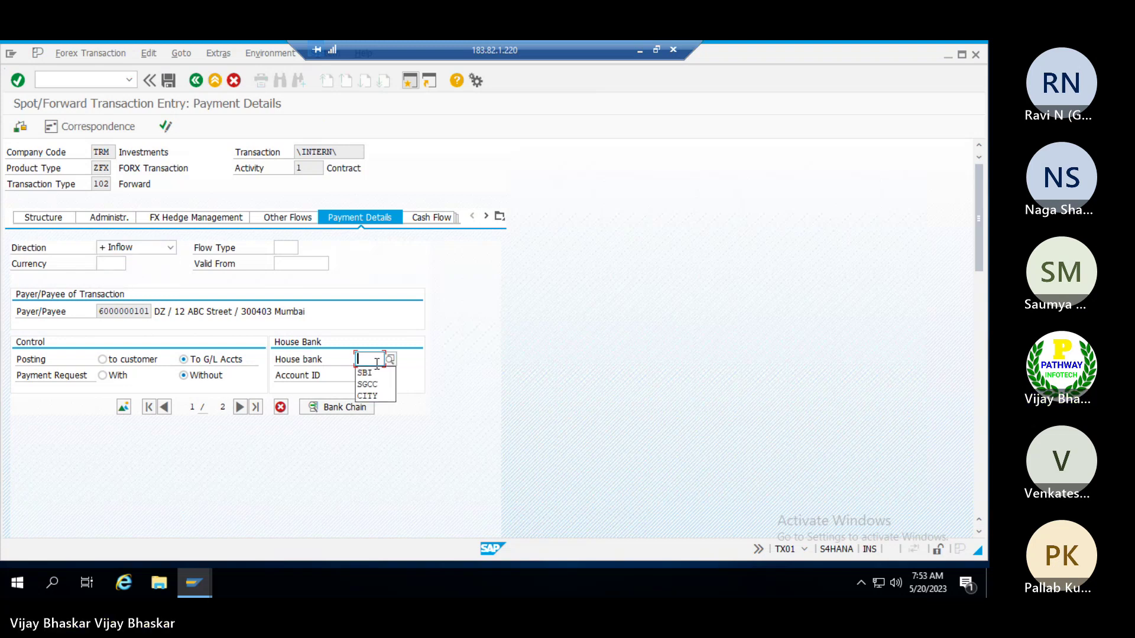
key(Down)
key(Down)
key(Return)
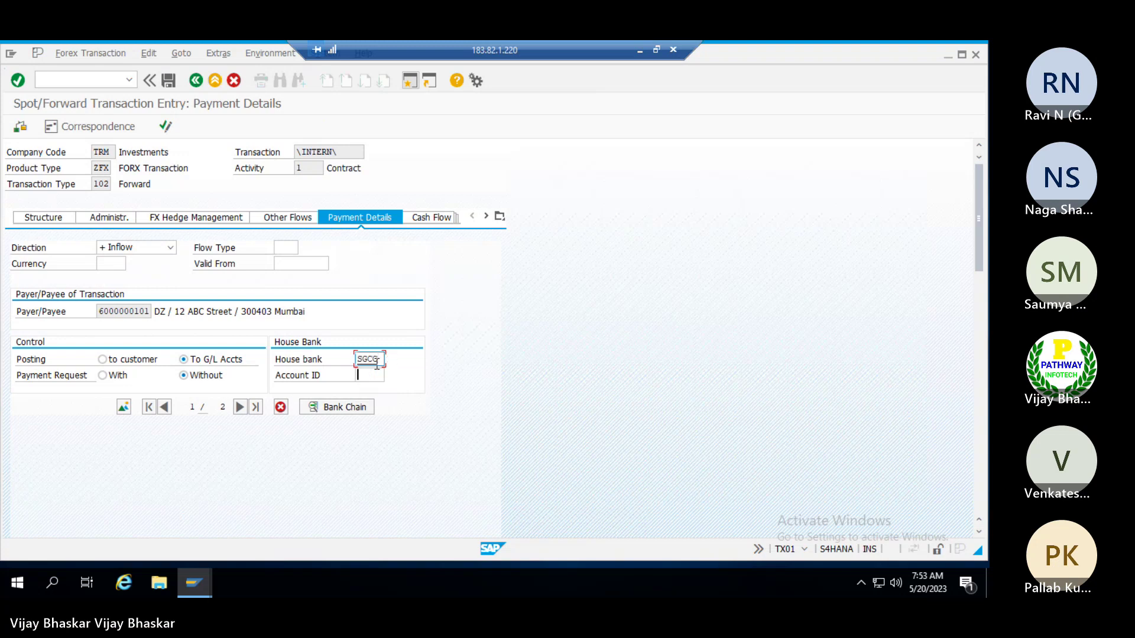
key(Tab)
key(Down)
key(Down)
key(Return)
key(Return)
Step: In the payment overview, change the inflow row's currency from INR to SGD
click(123, 408)
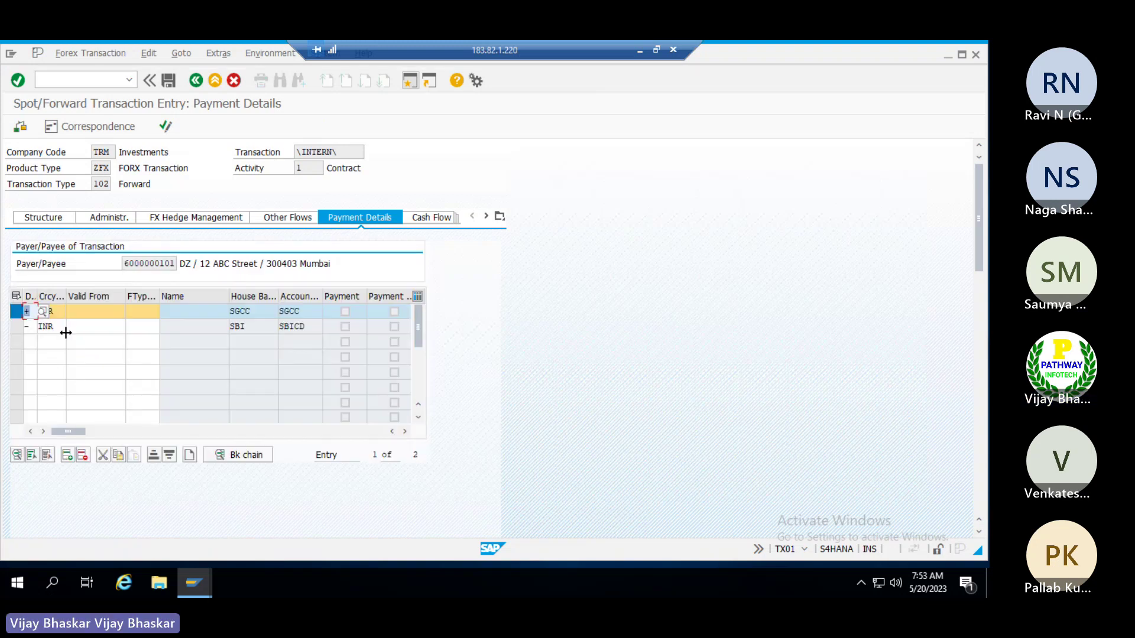
click(59, 326)
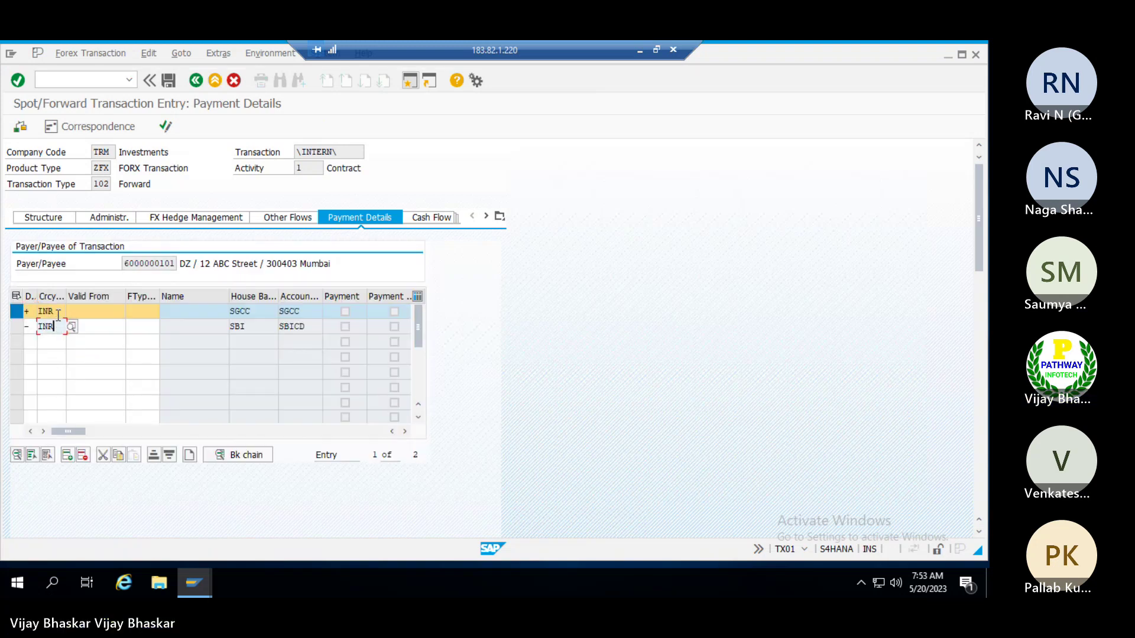
click(59, 312)
key(BackSpace)
key(BackSpace)
key(BackSpace)
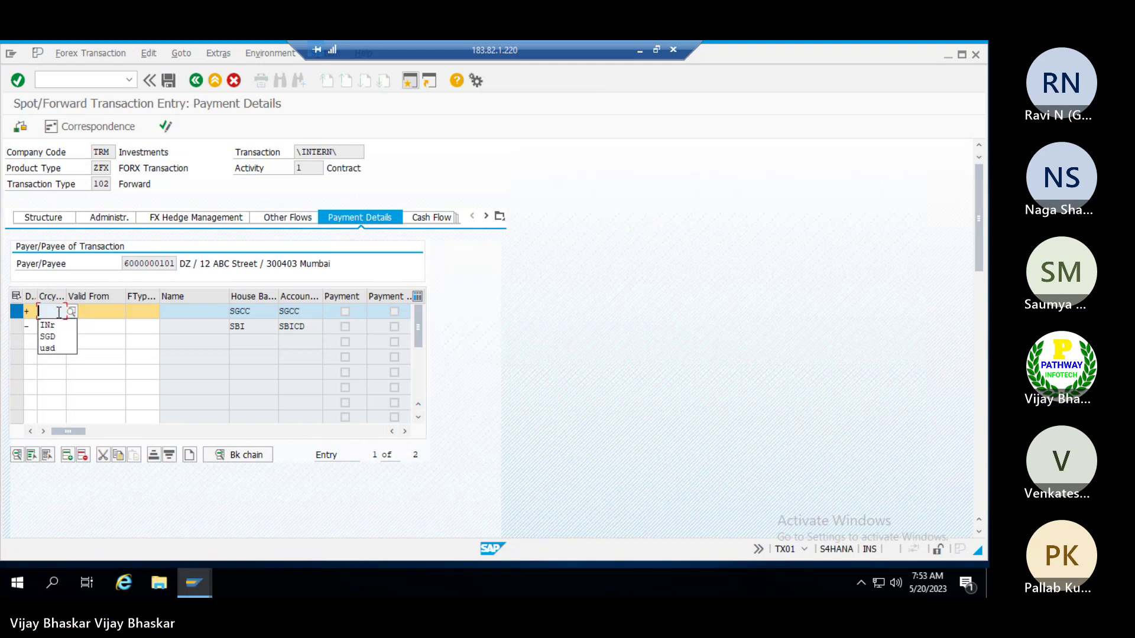
text(SGD)
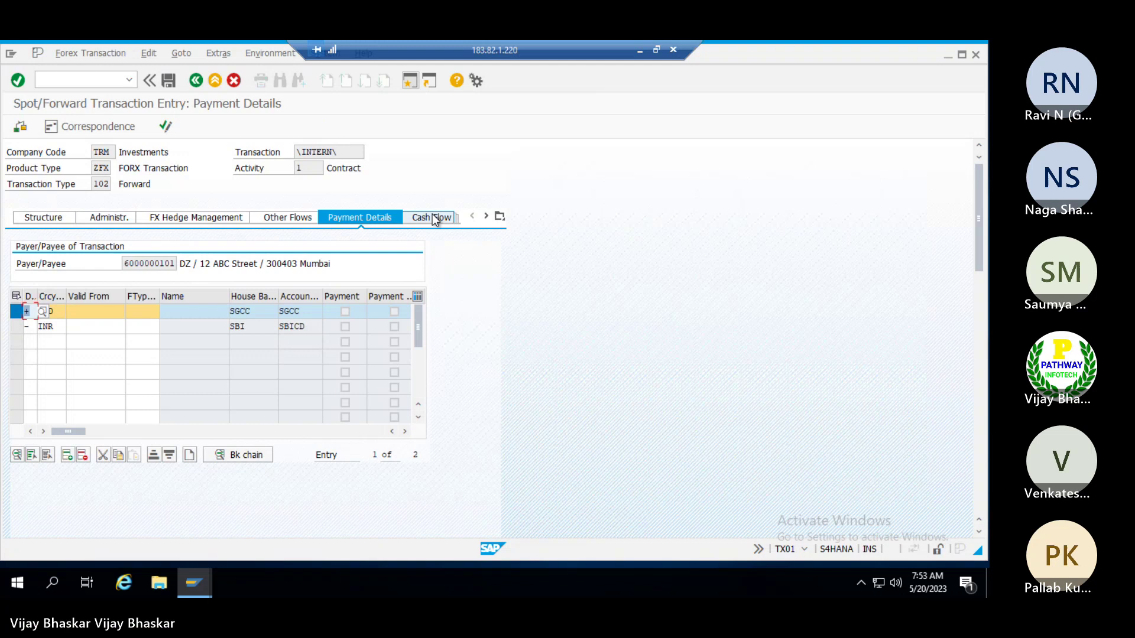
Step: Check the USD 5,000 / INR 400,000 cash flows and save the forward as transaction 3003
click(433, 219)
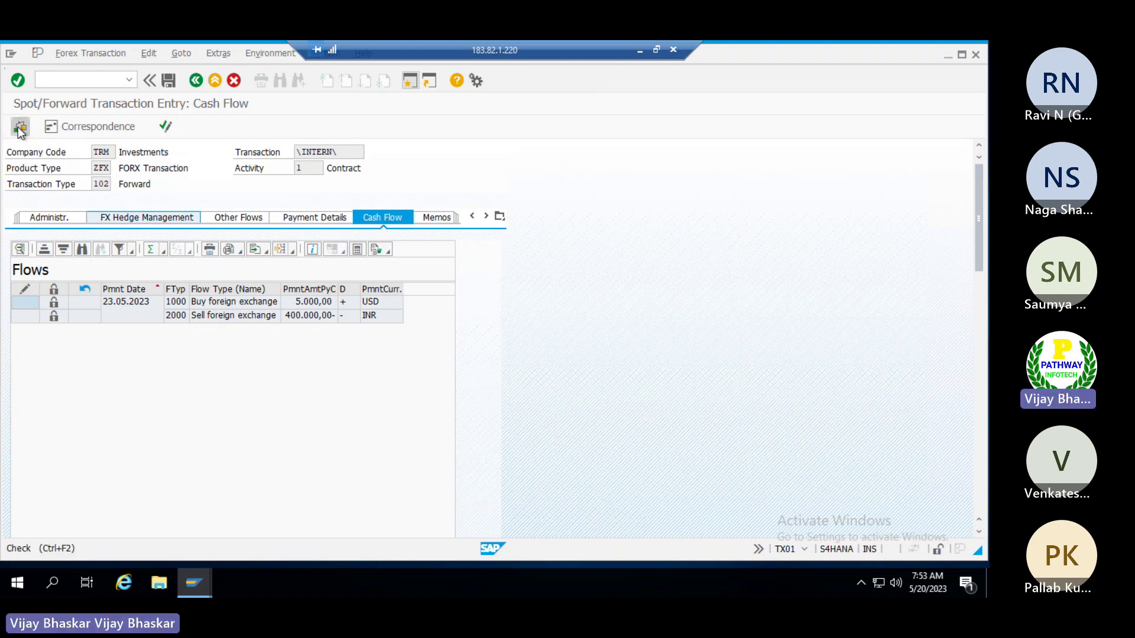
click(27, 130)
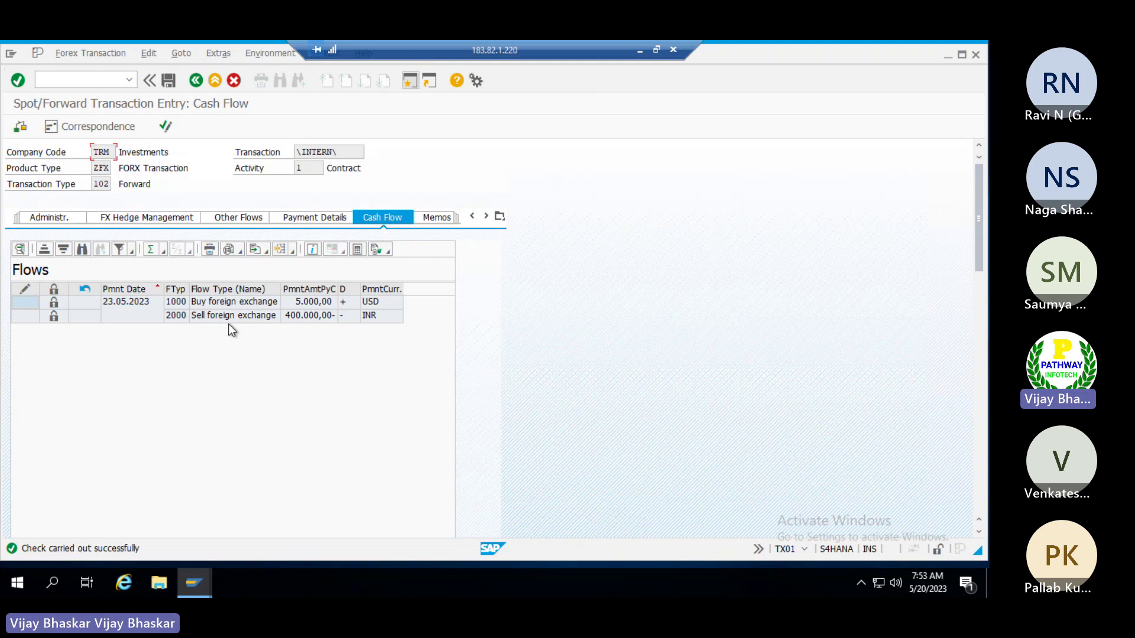
click(169, 81)
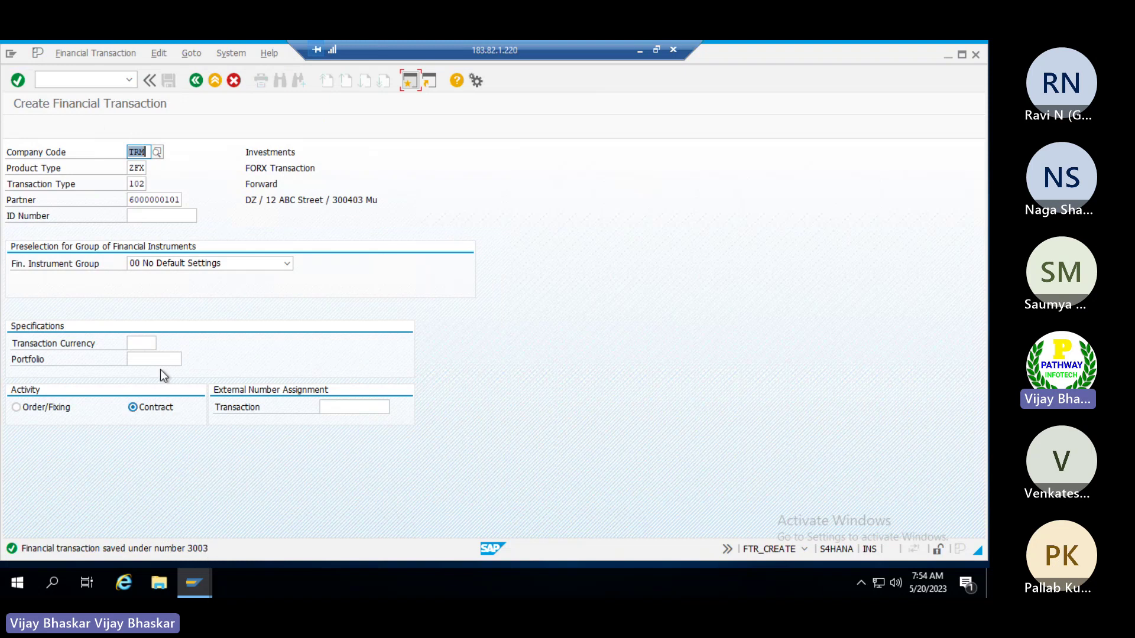
Step: Settle transaction 3003 in edit mode, save the settlement, and enter /n
click(98, 52)
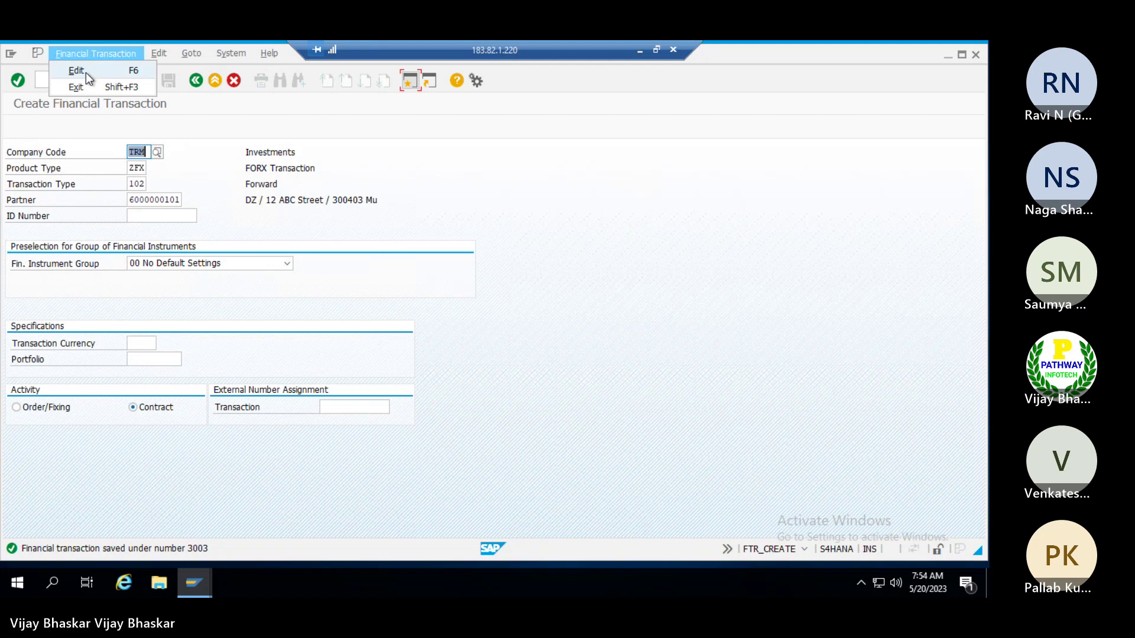
click(87, 72)
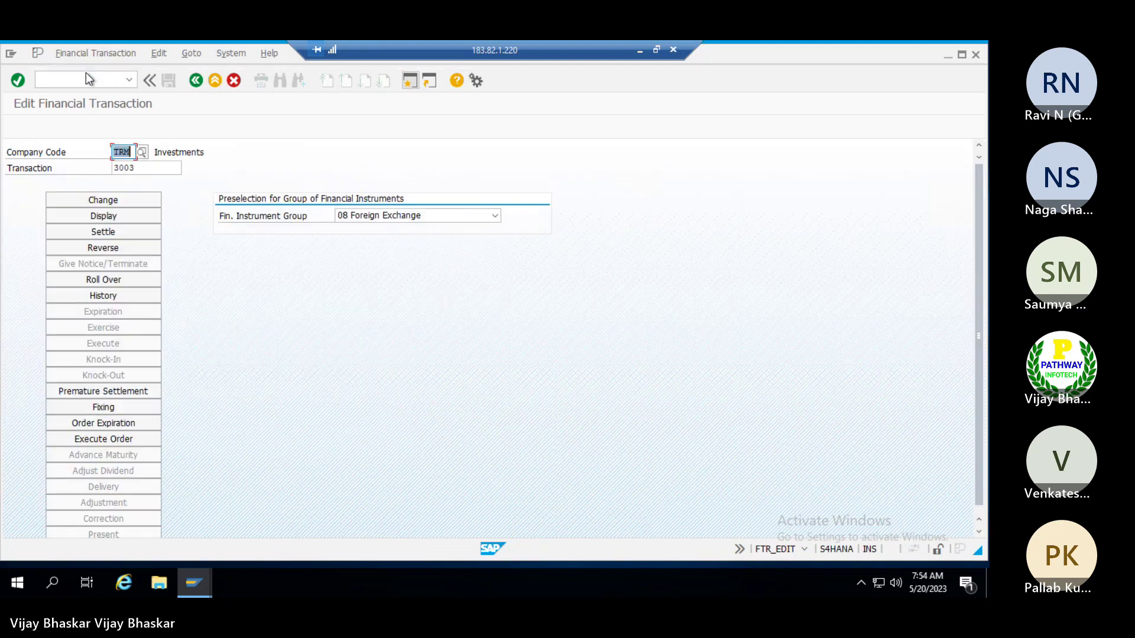
click(106, 231)
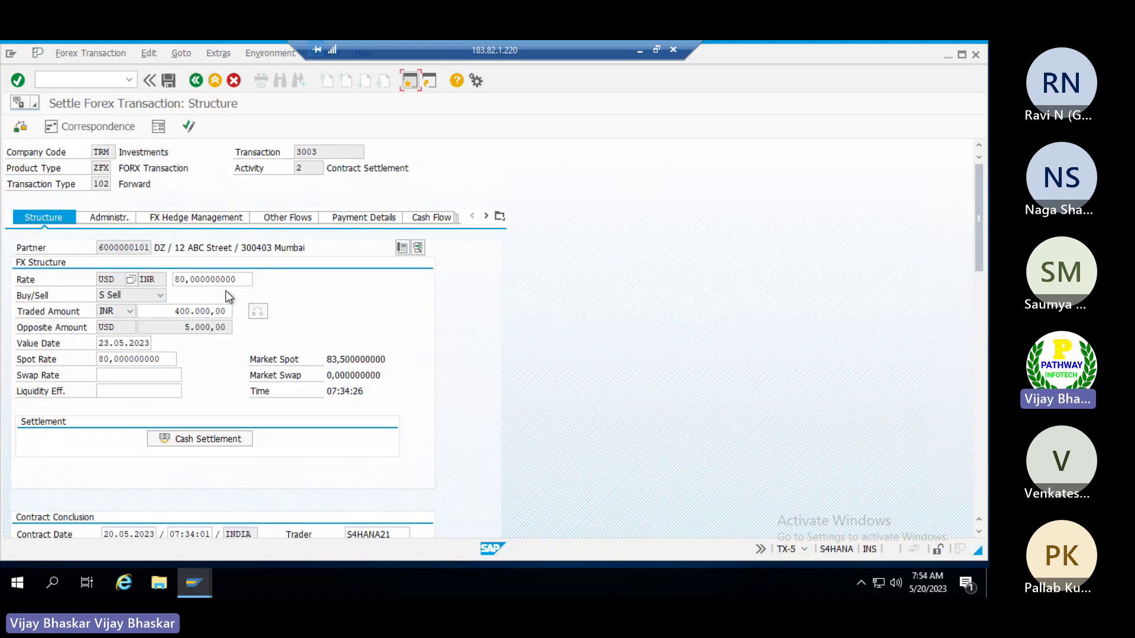
click(169, 81)
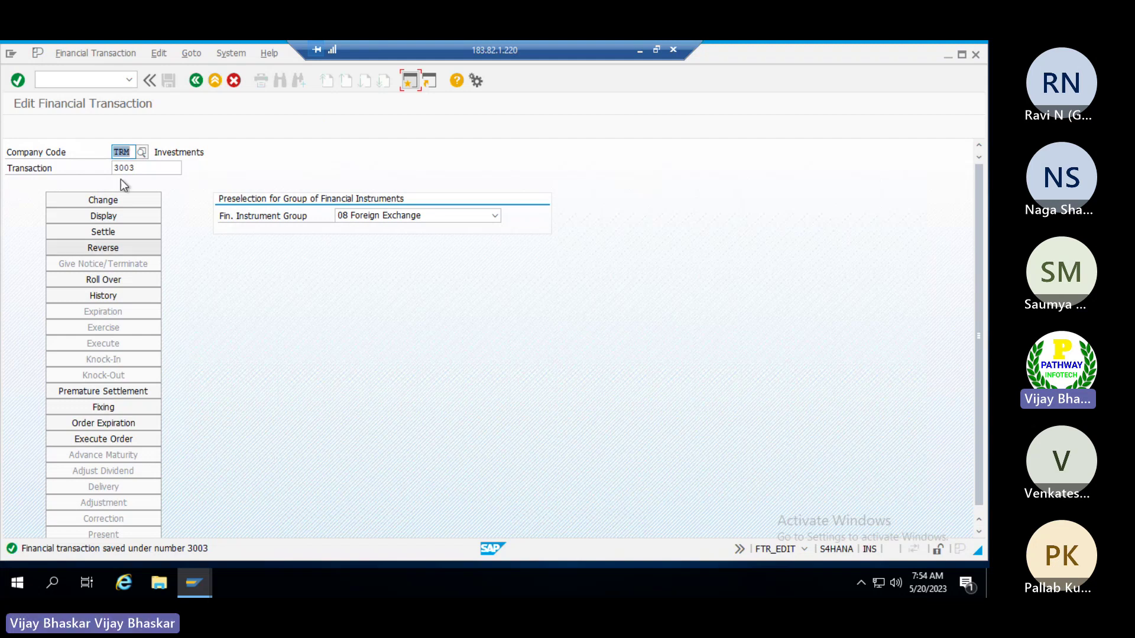
click(83, 75)
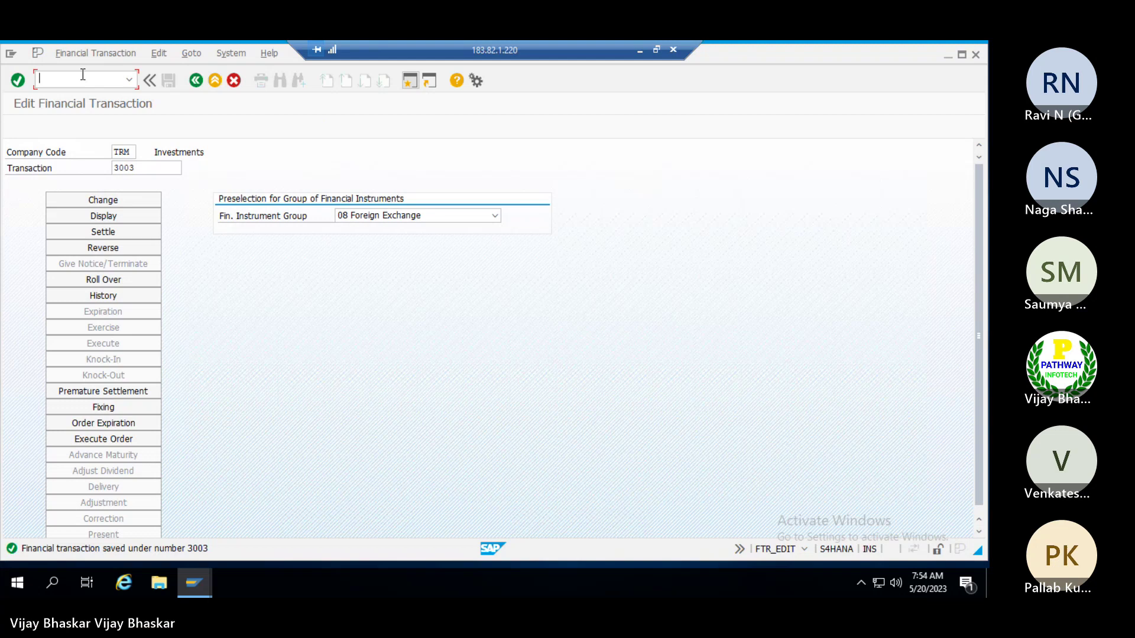
text(/n)
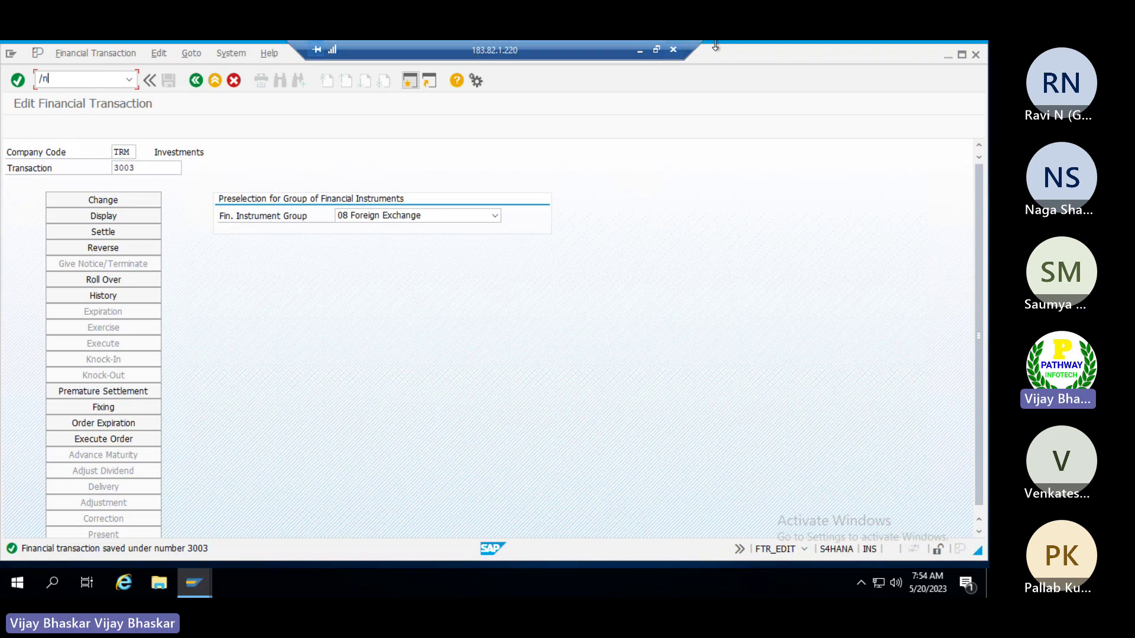
Step: Find the TPM1 month-end revaluation step in the FSCM March'23 Class Running Notes workbook
click(638, 51)
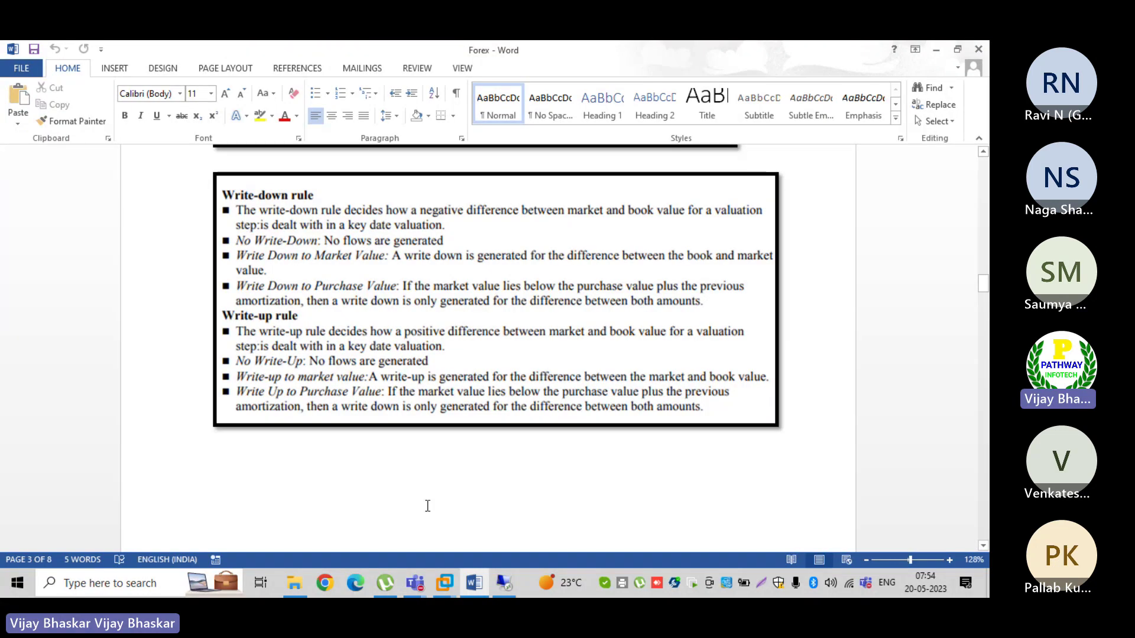
click(294, 584)
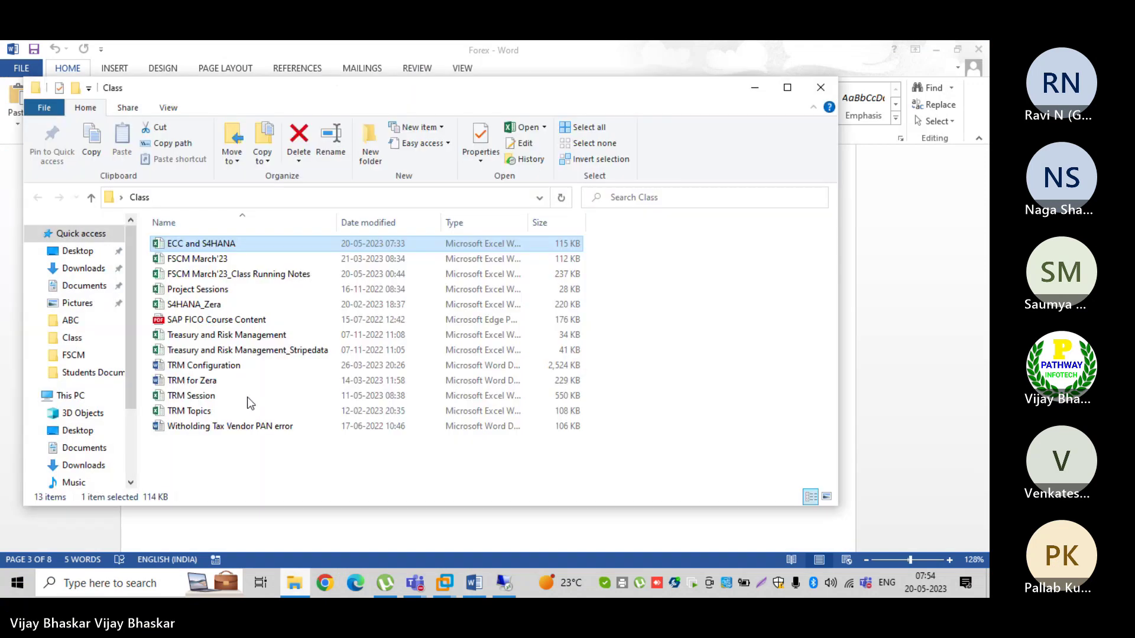
click(232, 276)
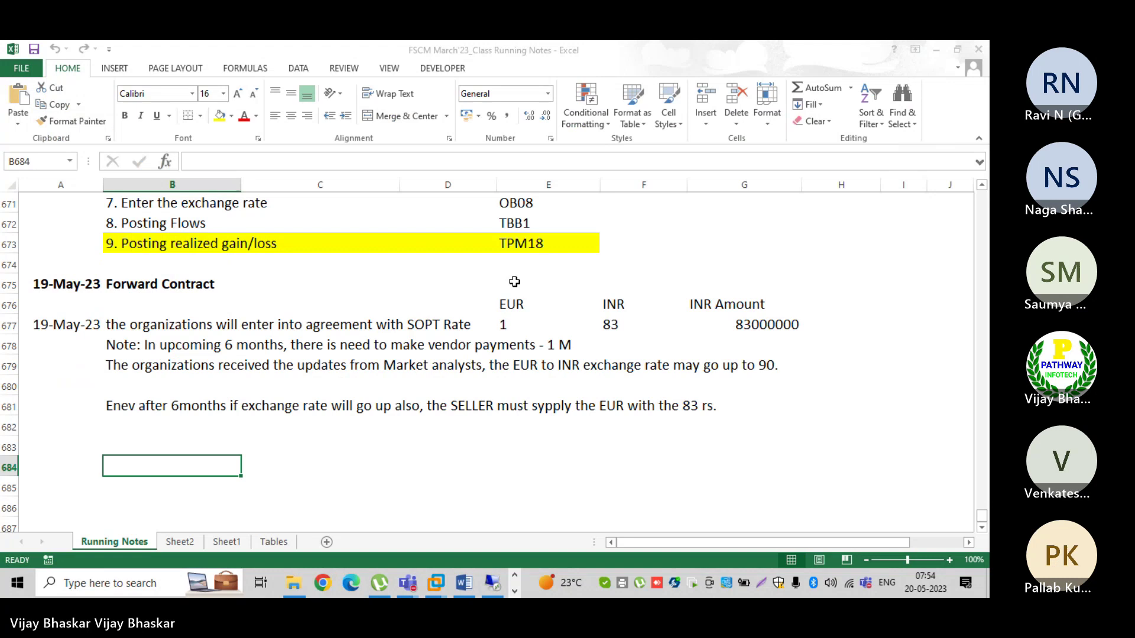
click(982, 185)
click(982, 185)
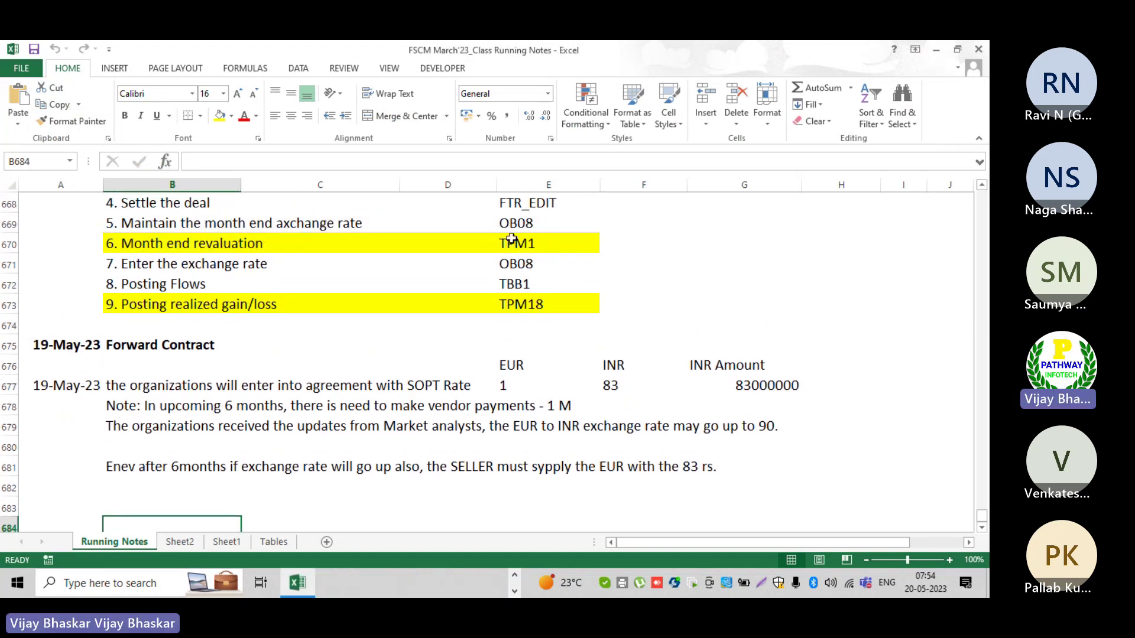
click(505, 243)
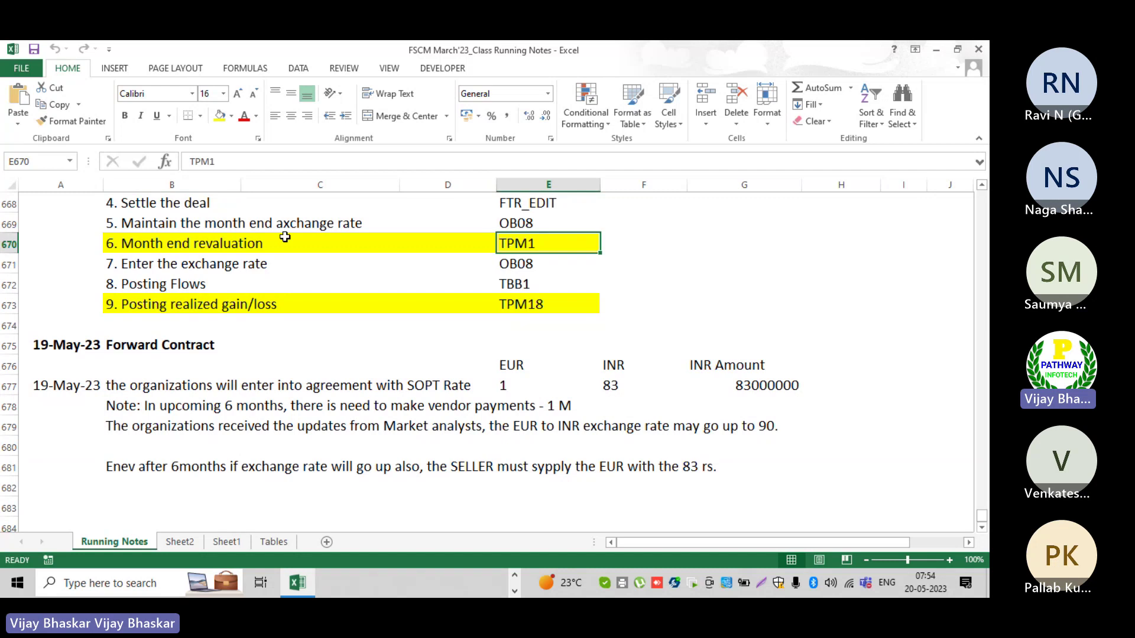
click(150, 246)
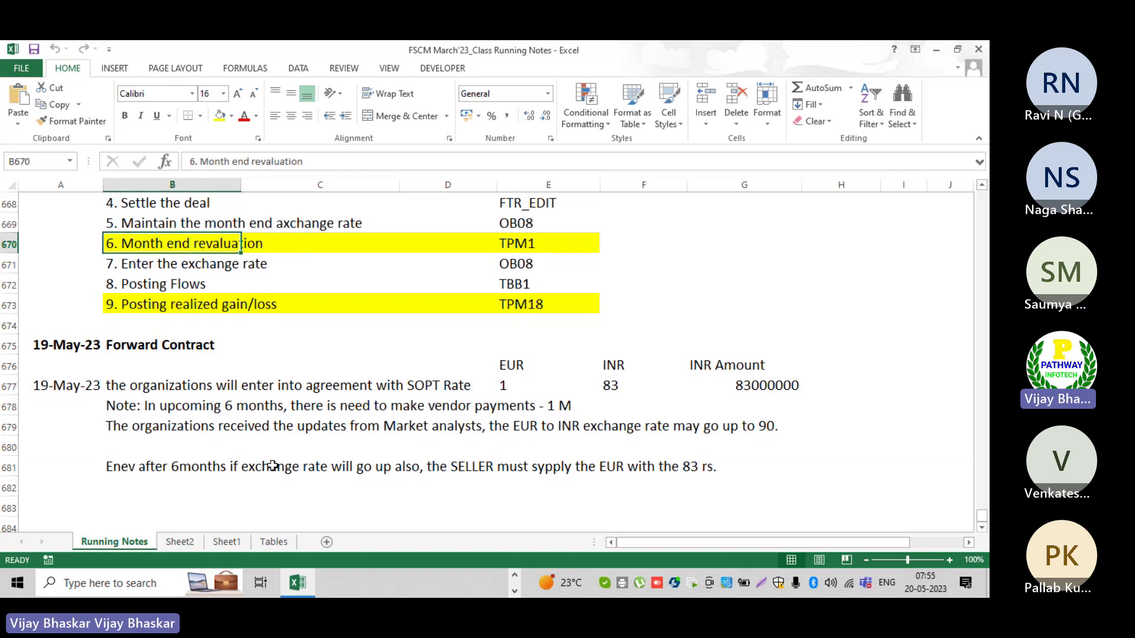
click(516, 574)
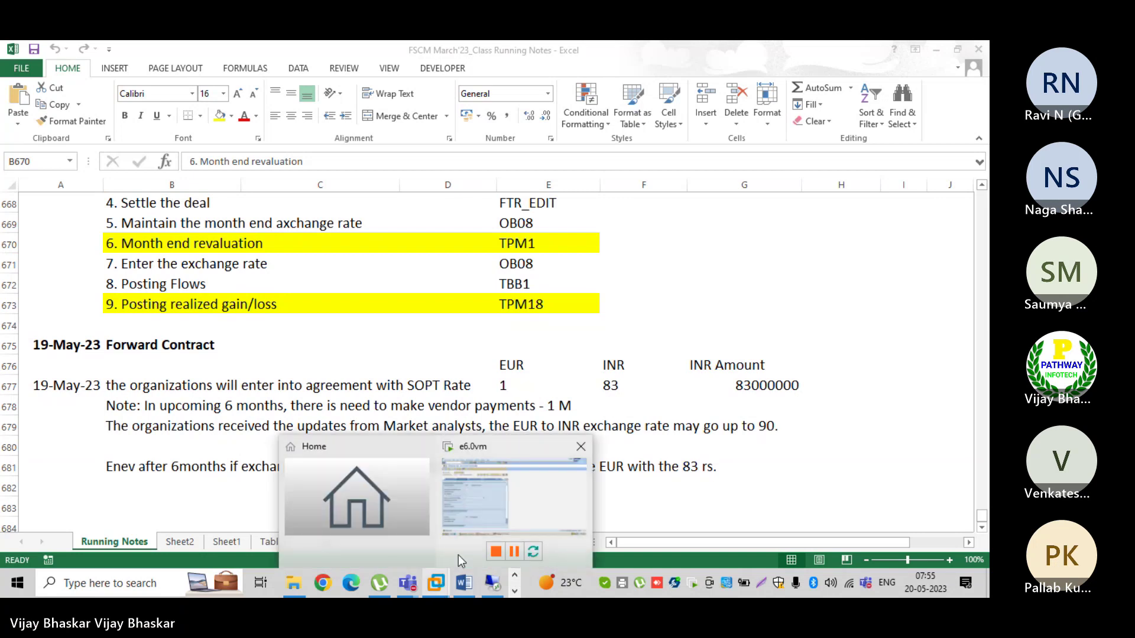
click(439, 584)
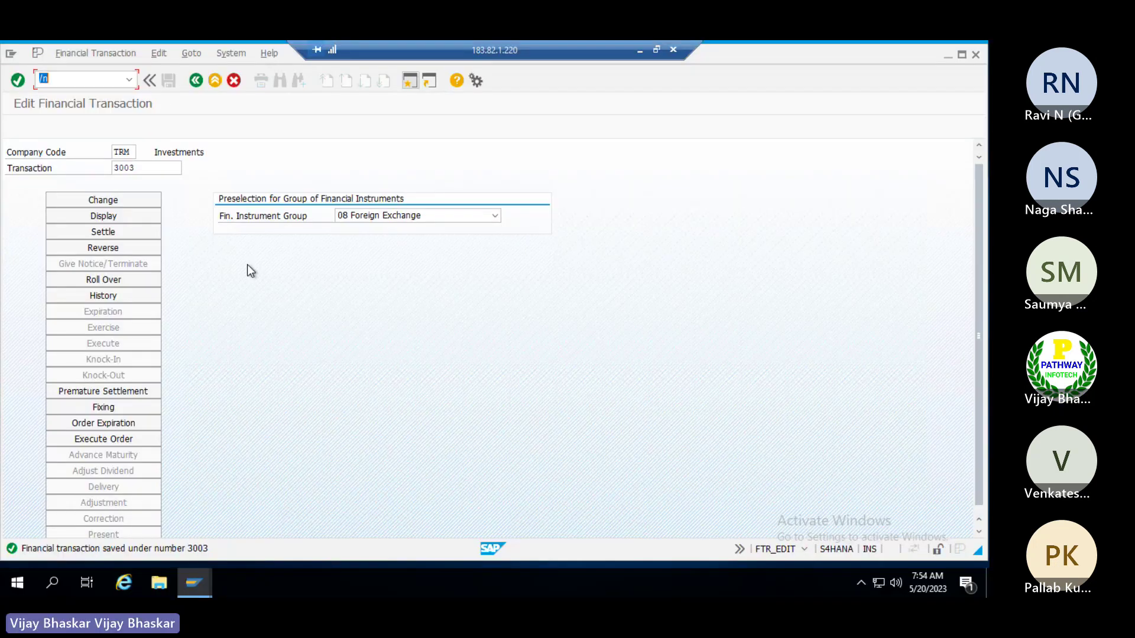
Step: Run /ntpm1 to reach the Run Valuation selection screen for company code TRM
click(63, 78)
text(/n)
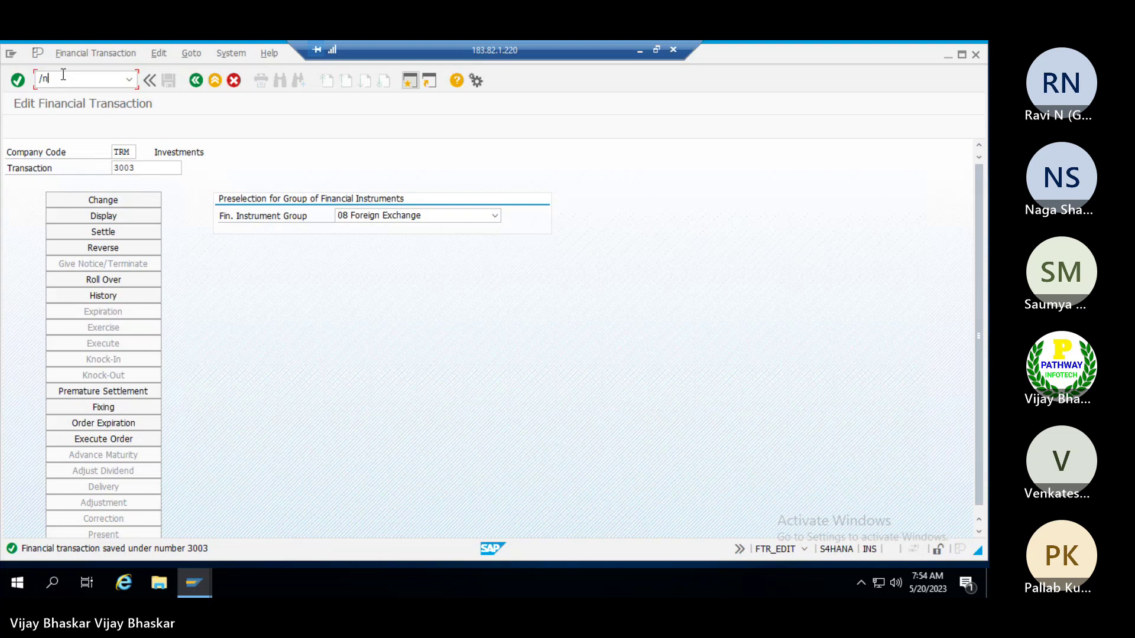
text(tpm1)
key(Return)
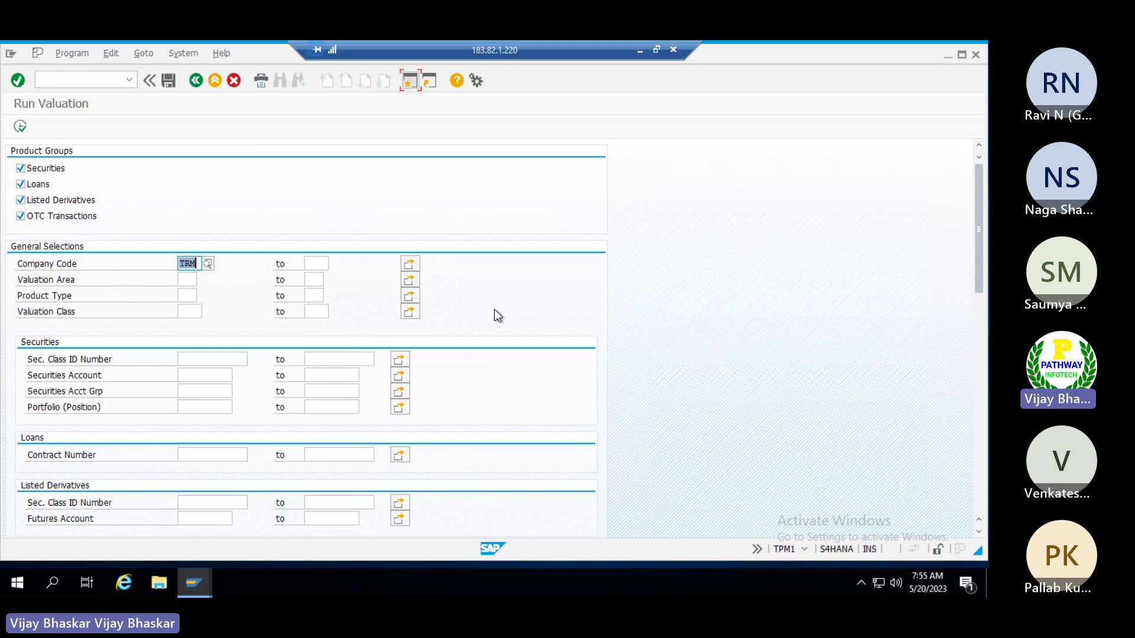
Step: Scroll the running notes to row 684, type 'D' in B684, and return to SAP
click(640, 49)
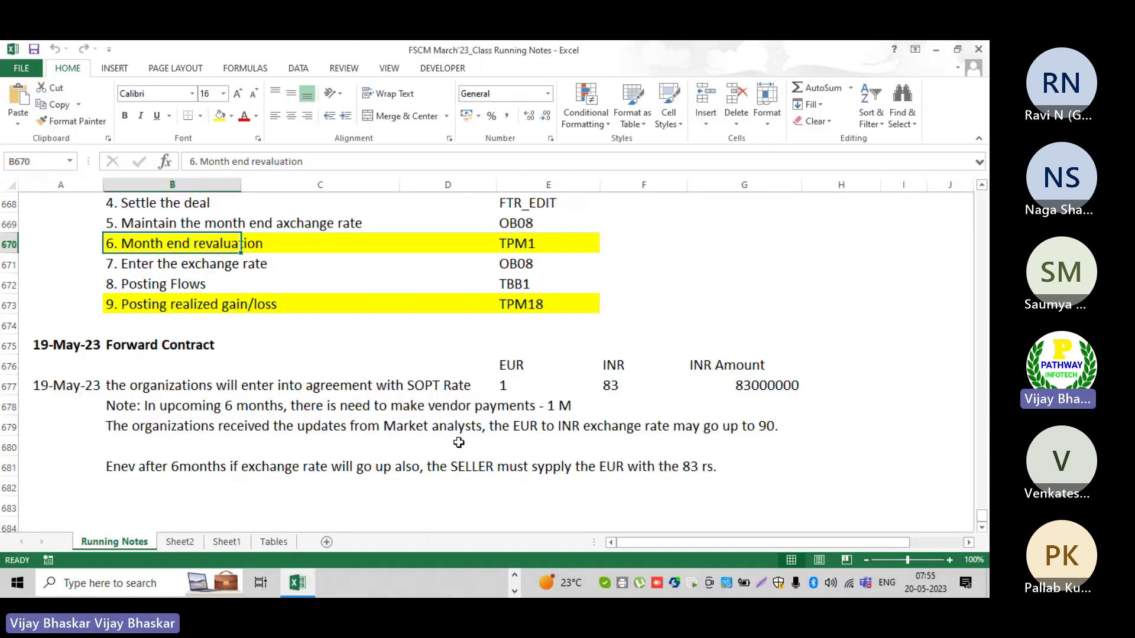
click(982, 527)
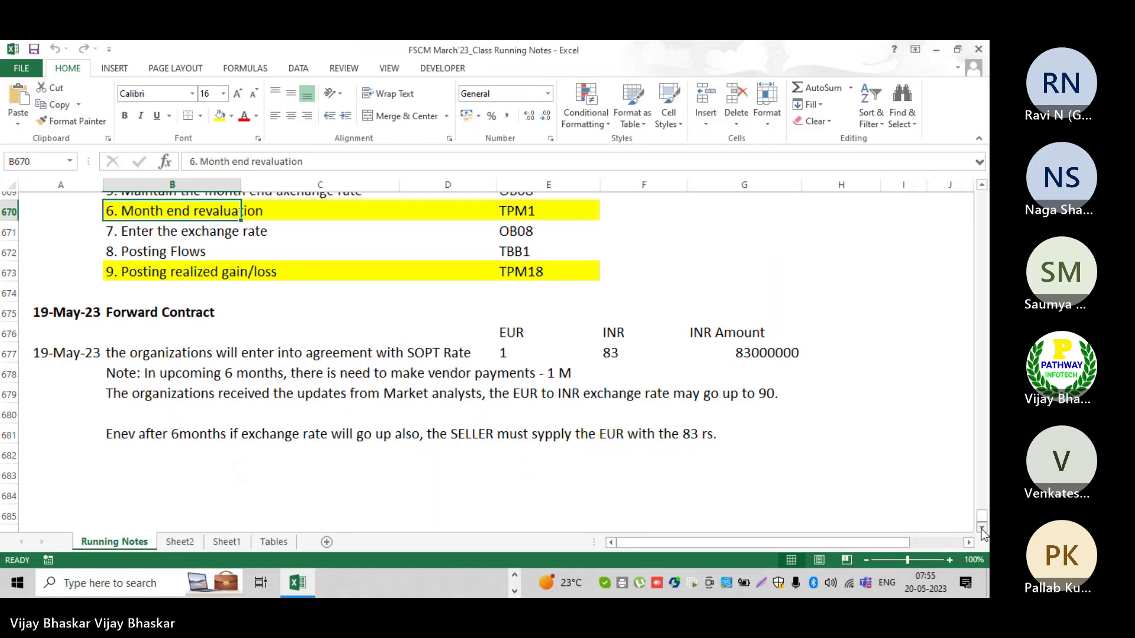
scroll(382, 436, down, 2)
click(84, 361)
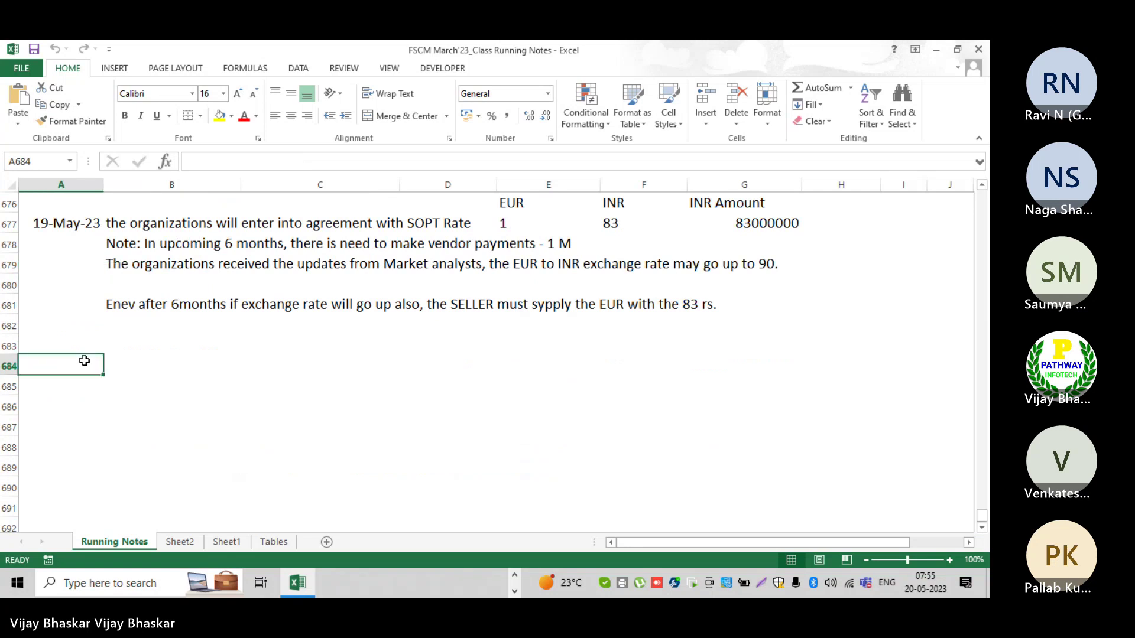
key(Right)
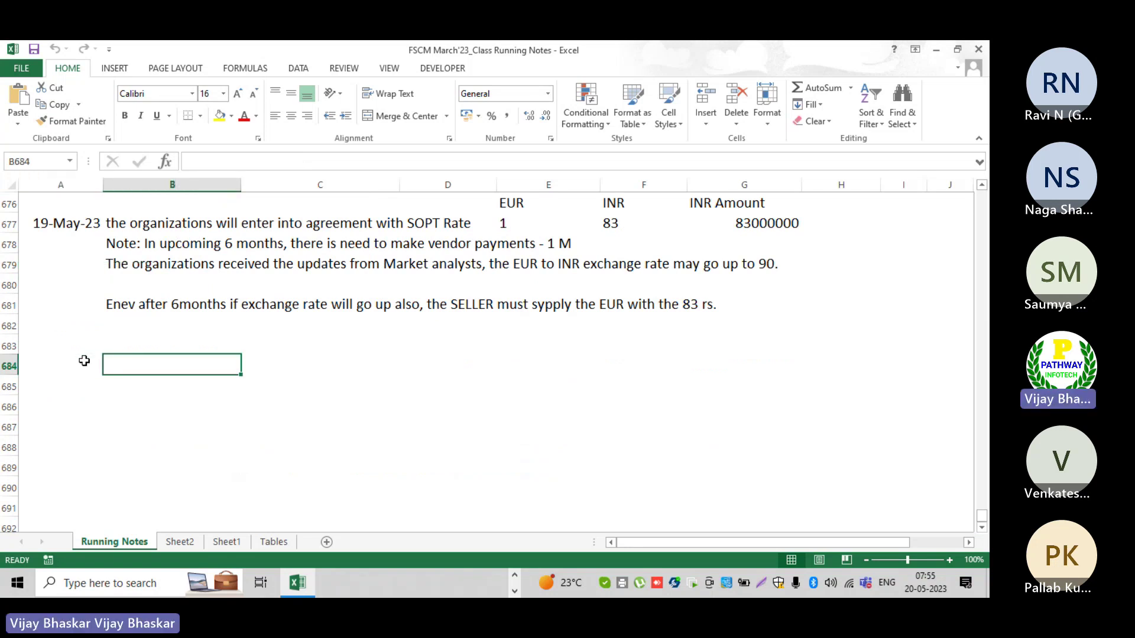
text(D)
key(alt+Tab)
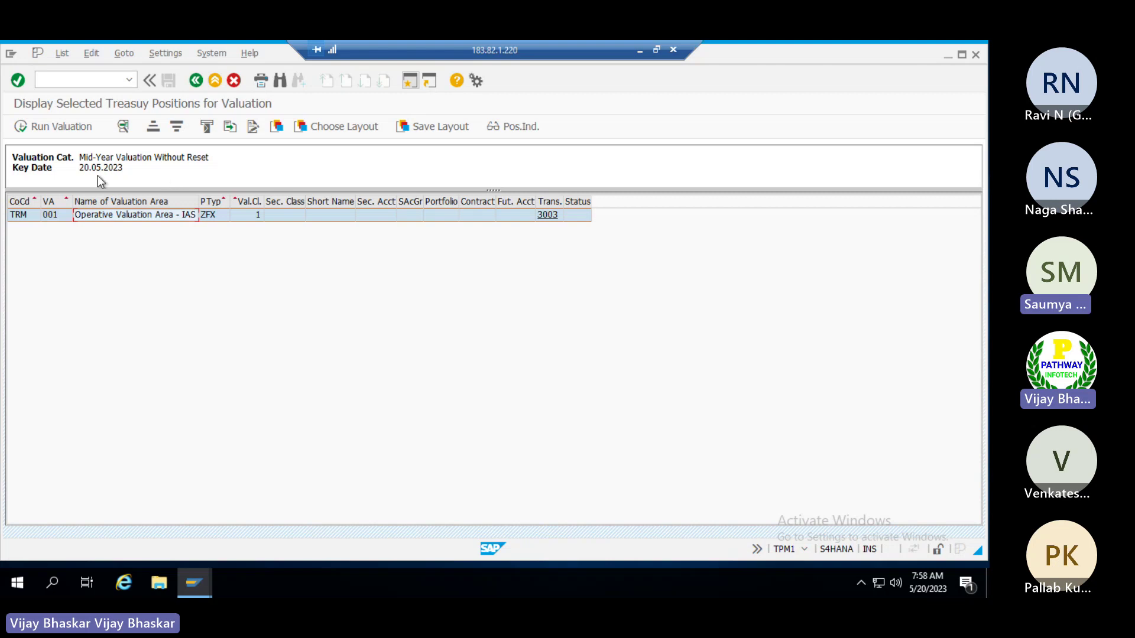
Step: Run the test valuation for forward 3003 and mark the 17.500,00 write-up amount in its log
click(51, 130)
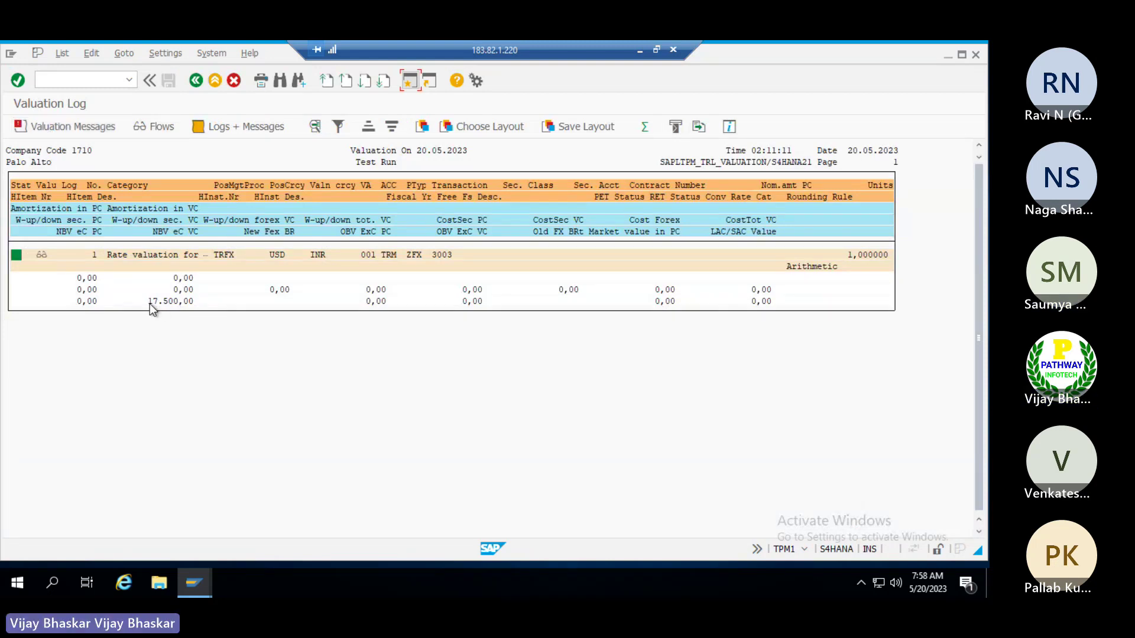
drag(150, 304, 162, 301)
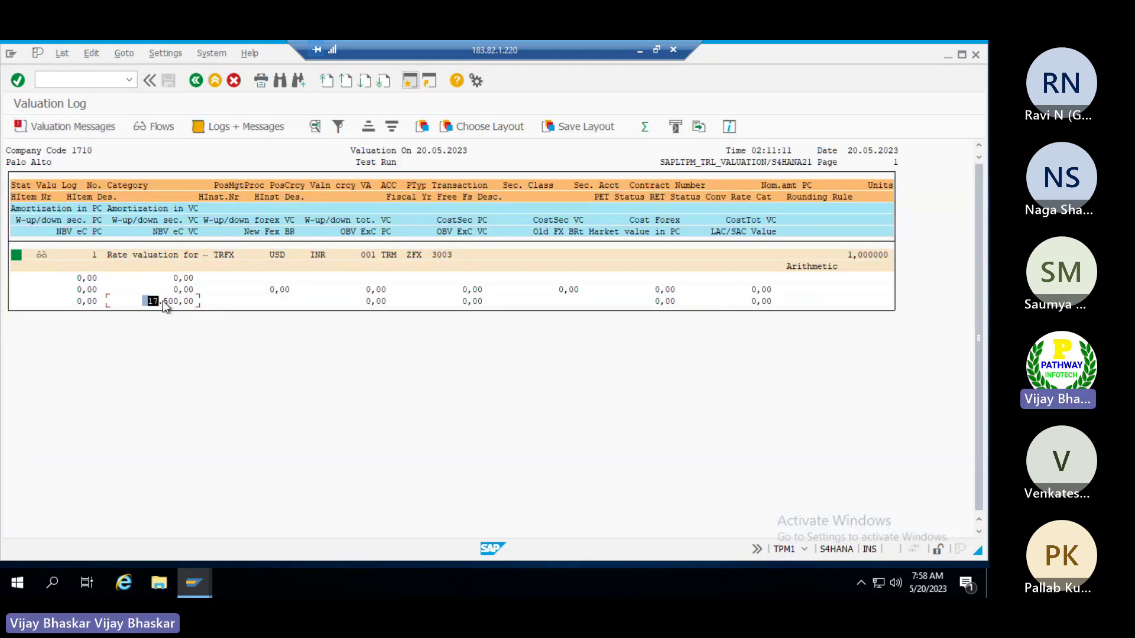
click(195, 303)
Step: Check the valuation messages, then display the posting log's 17.500,00 INR FOREX Position / Exchange Gain entries
click(95, 128)
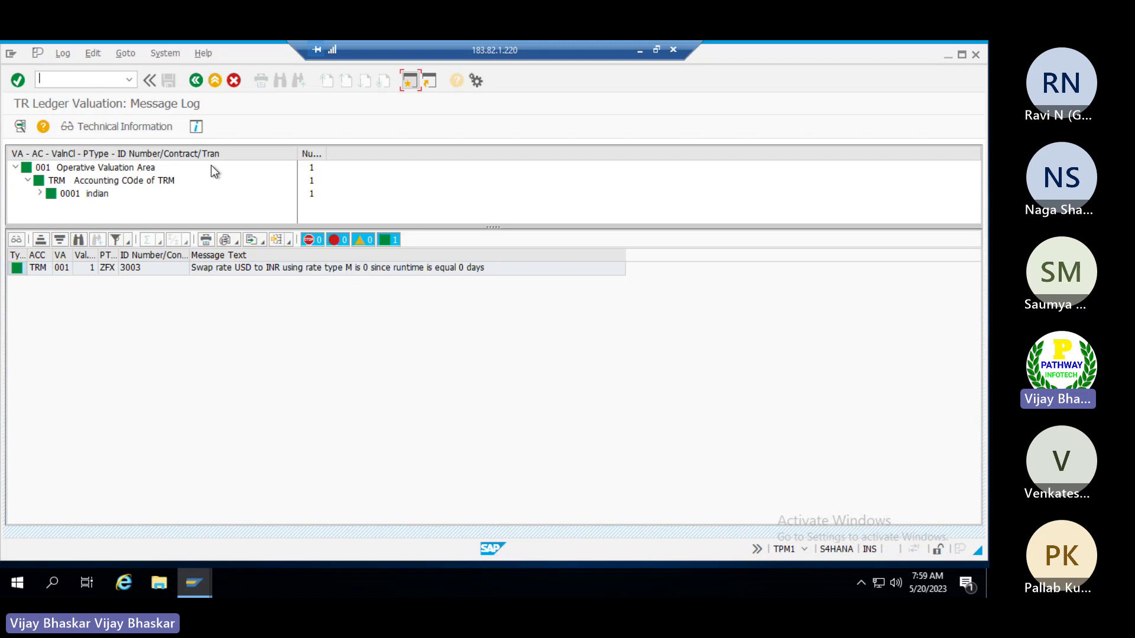
click(195, 81)
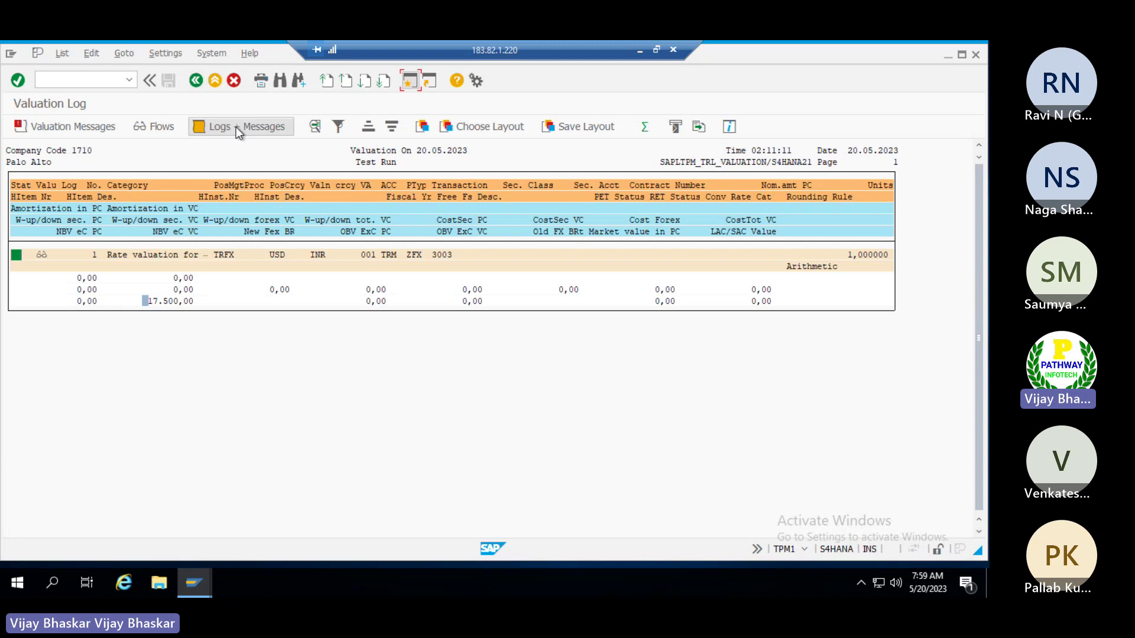
click(235, 126)
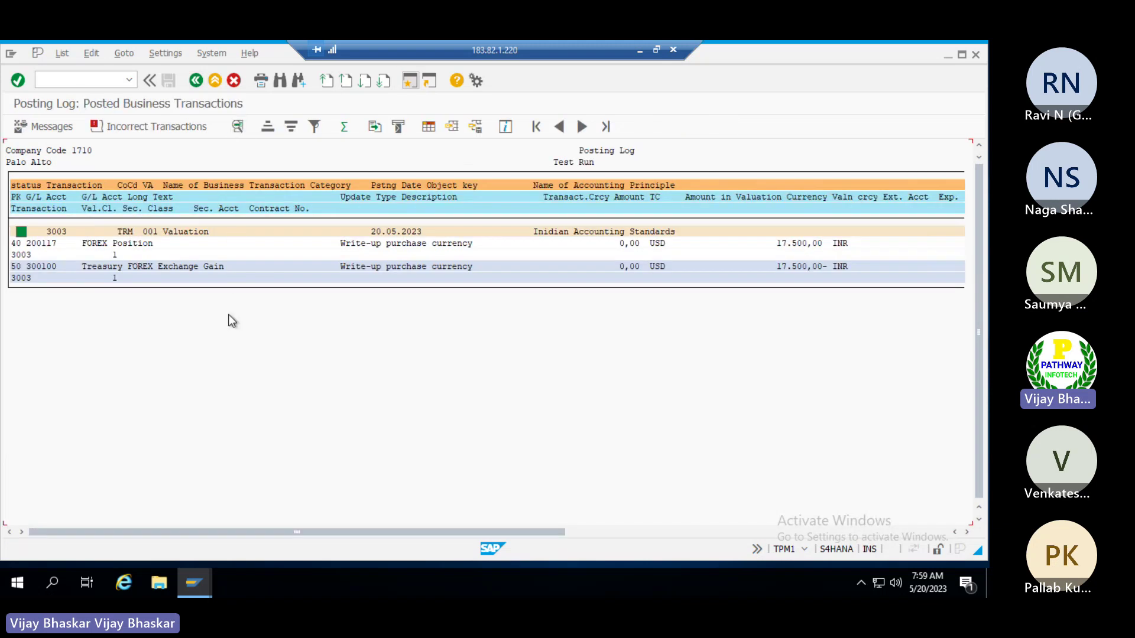